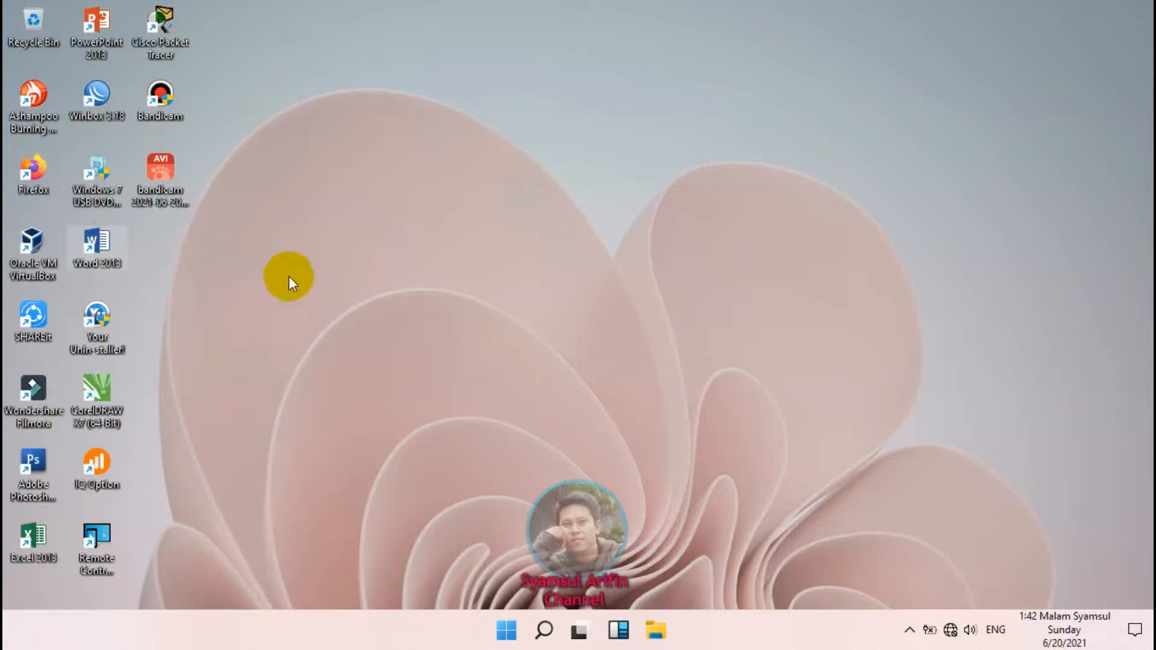
right_click(355, 211)
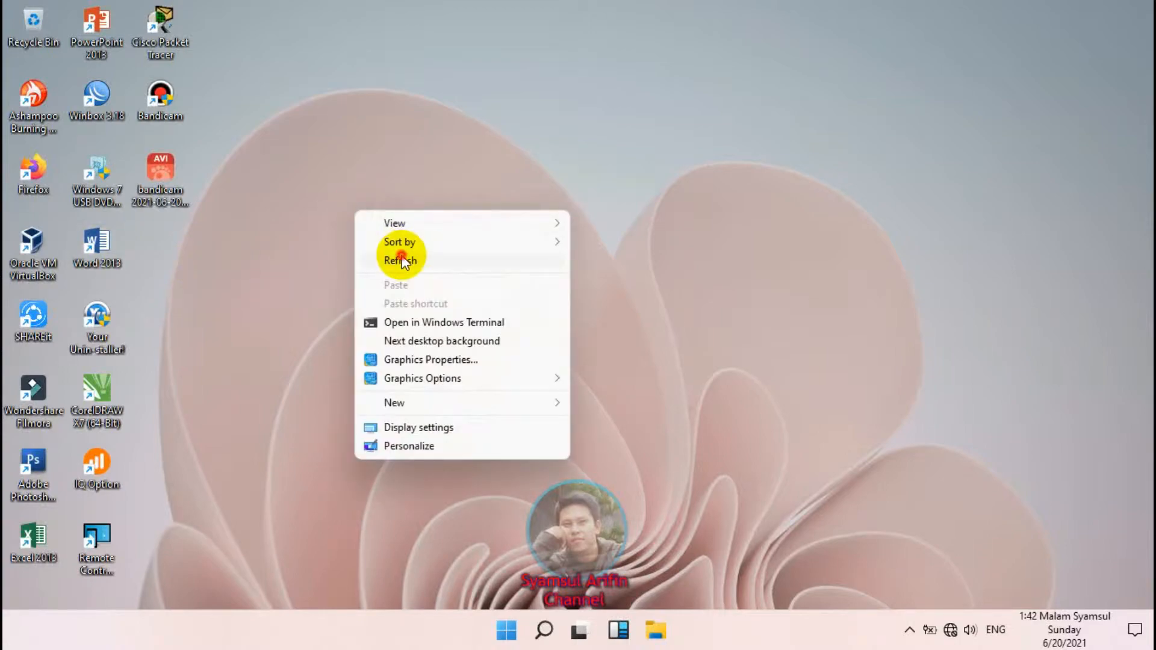
click(399, 252)
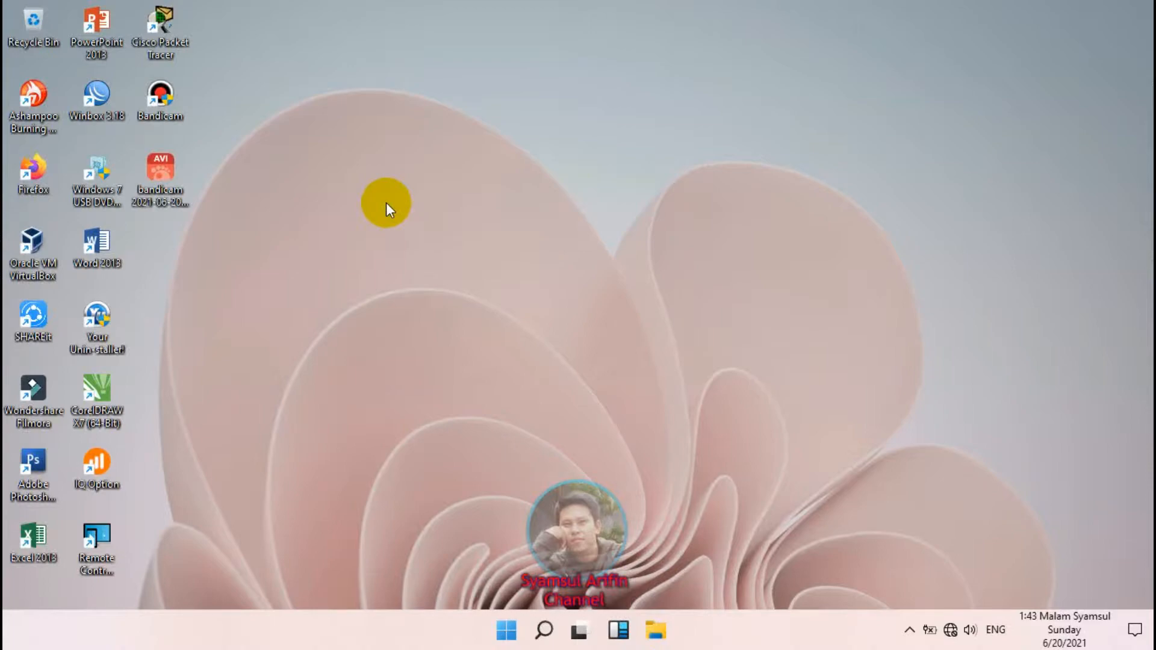
Step: View this PC's properties to examine the installed Windows edition and device specifications, and close the windows
click(671, 614)
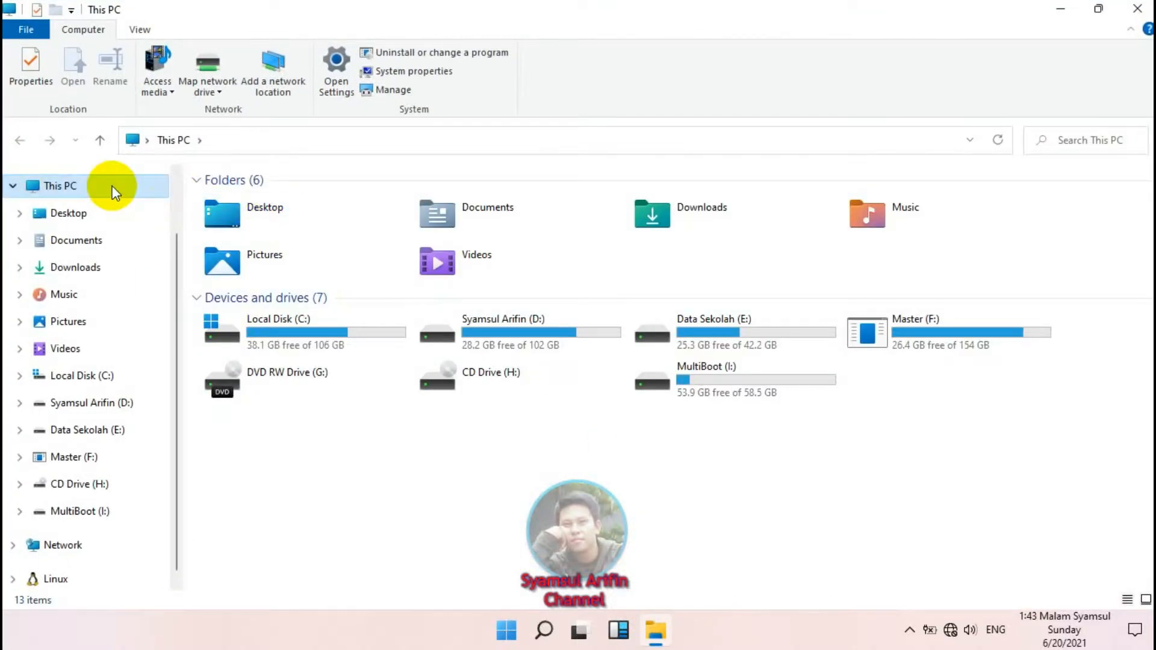
right_click(115, 190)
click(216, 406)
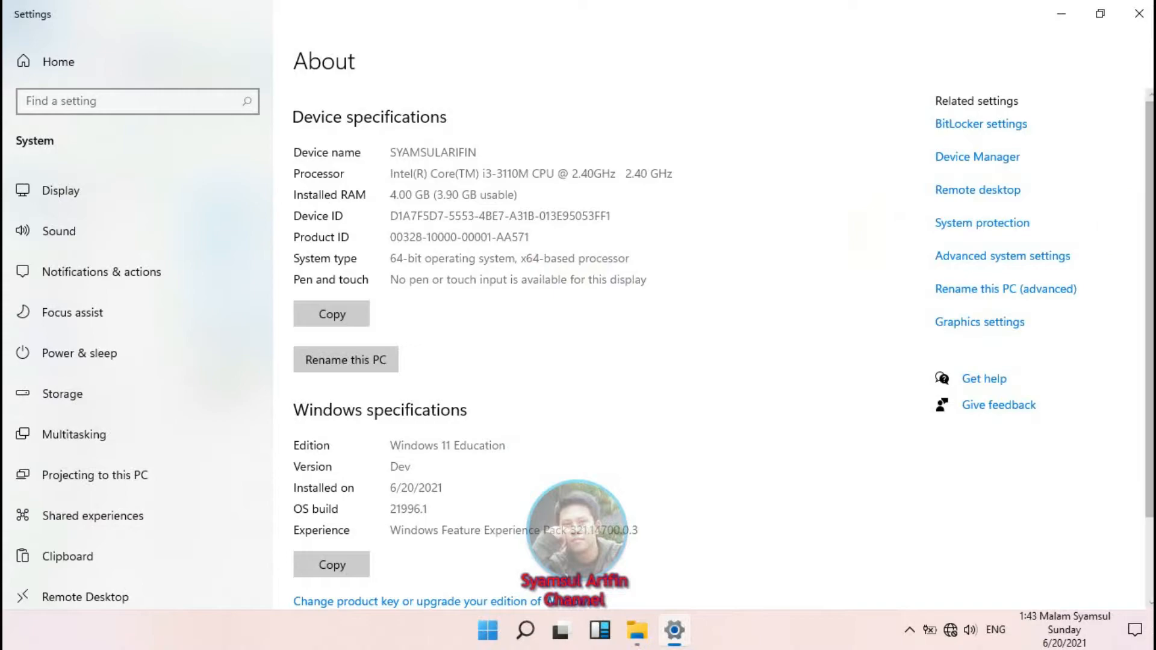
scroll(666, 193, down, 1)
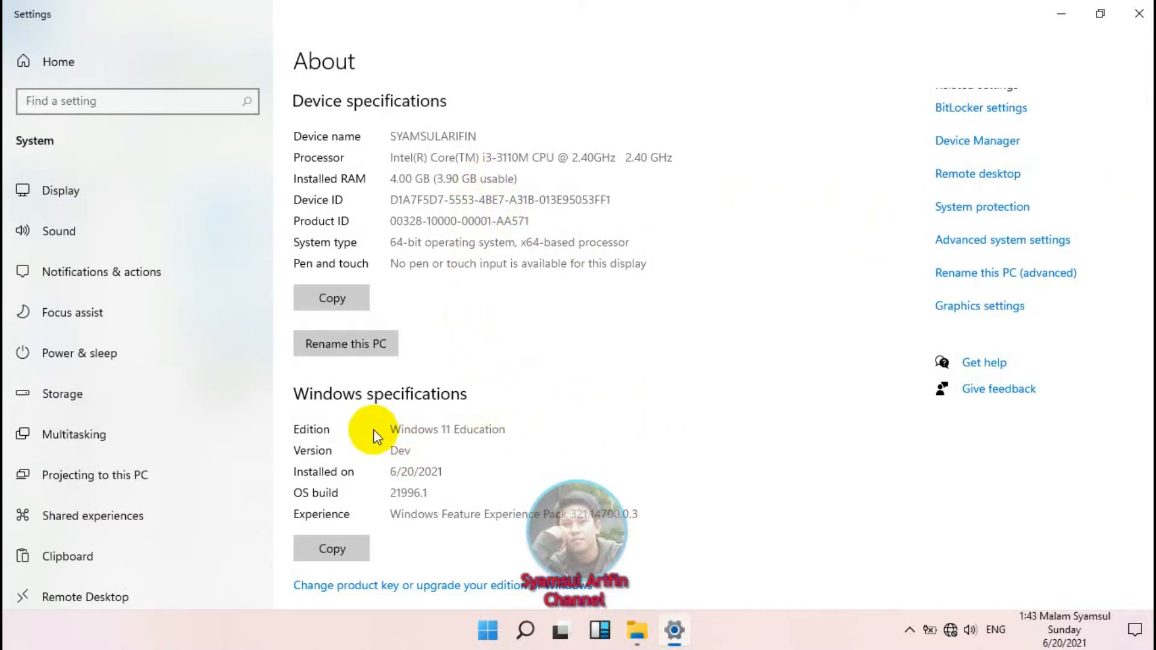
drag(446, 431, 369, 438)
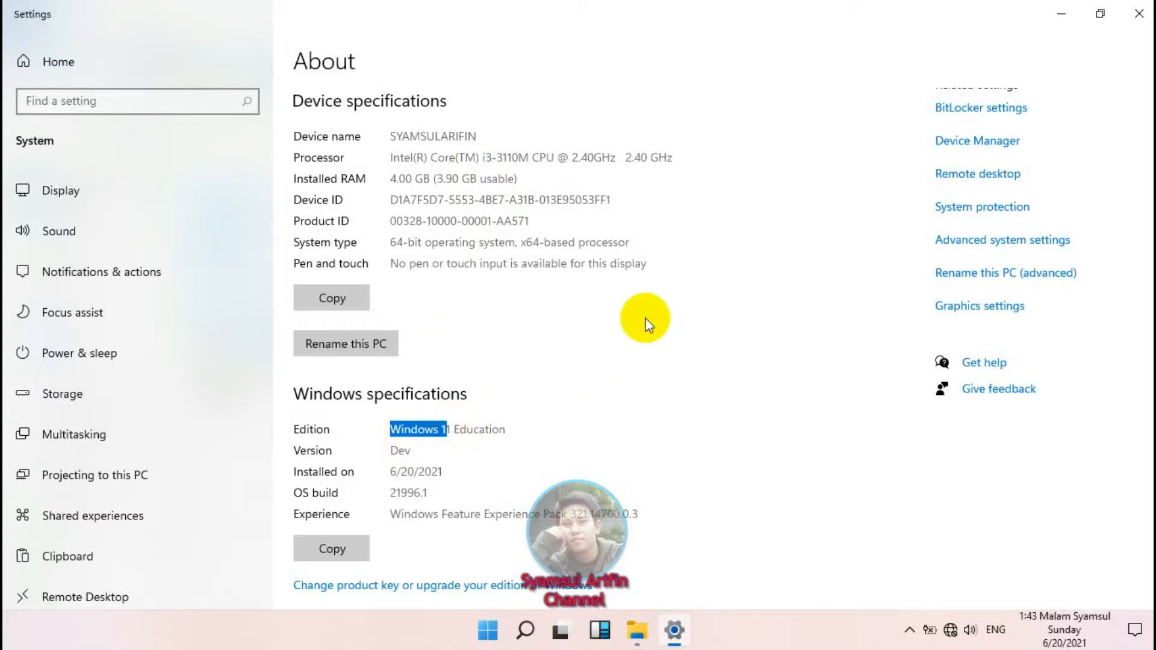
click(1138, 13)
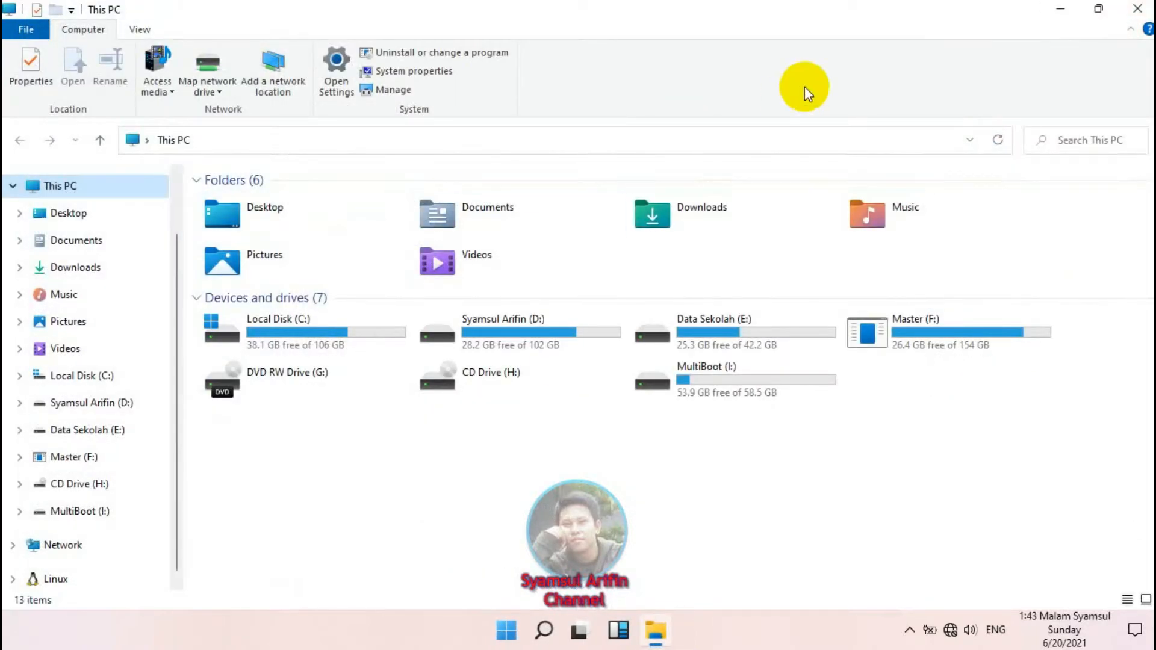
click(1137, 9)
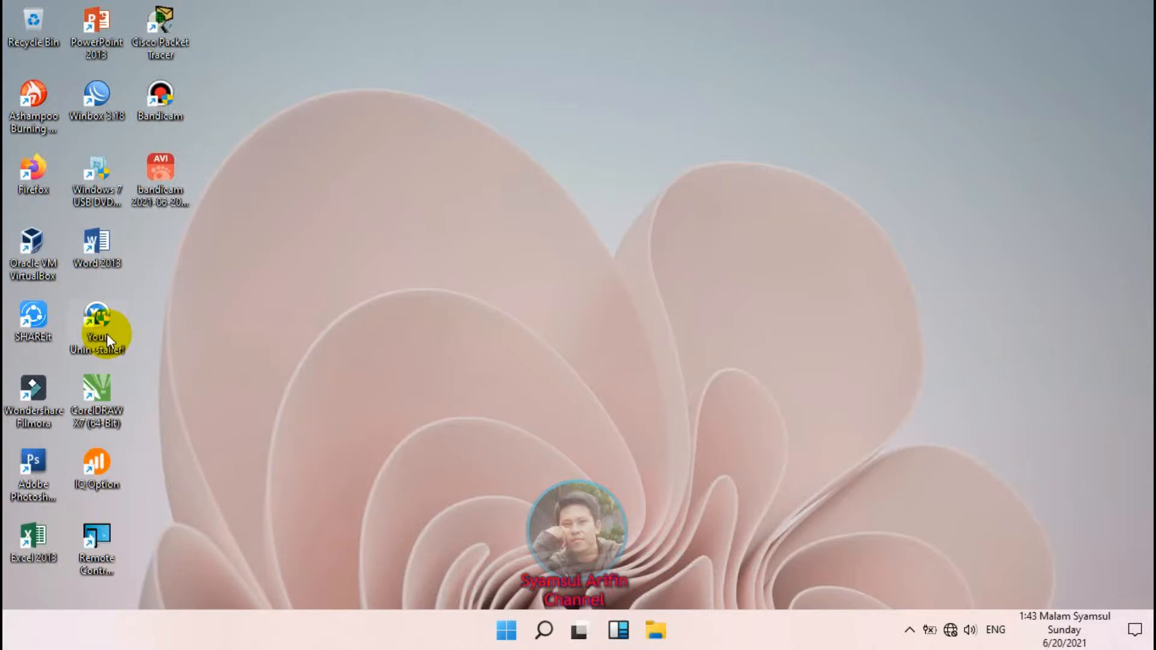
right_click(308, 134)
click(348, 180)
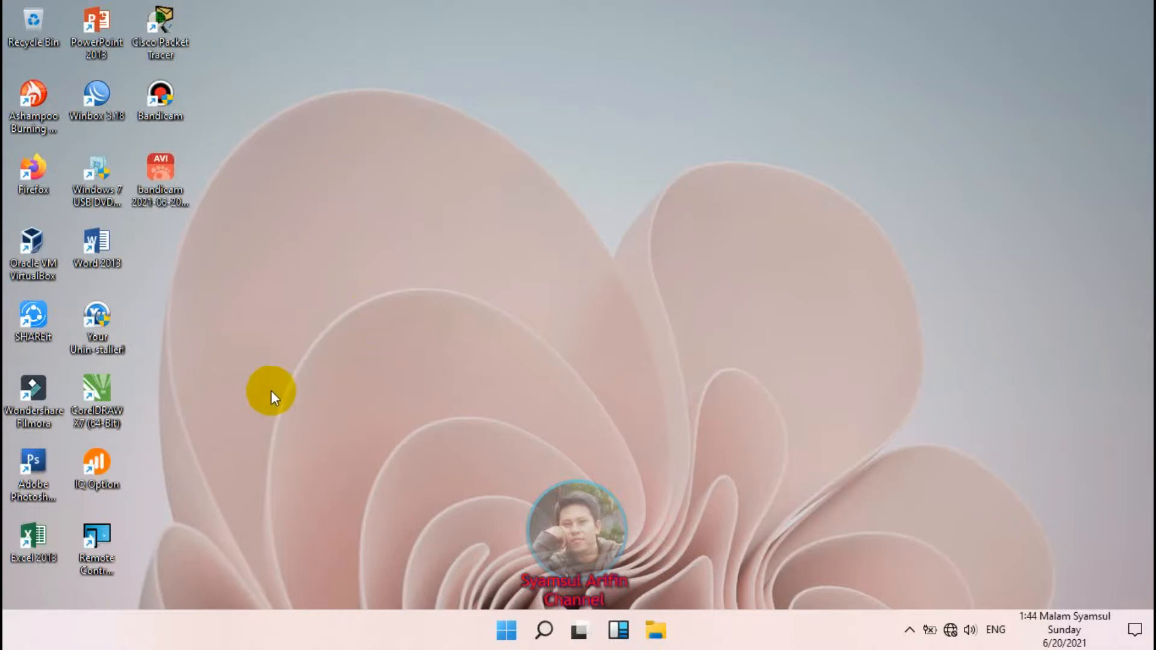
Step: Search the installed apps for "ultra" to check for UltraISO, and dismiss the search
key(super)
text(ultra)
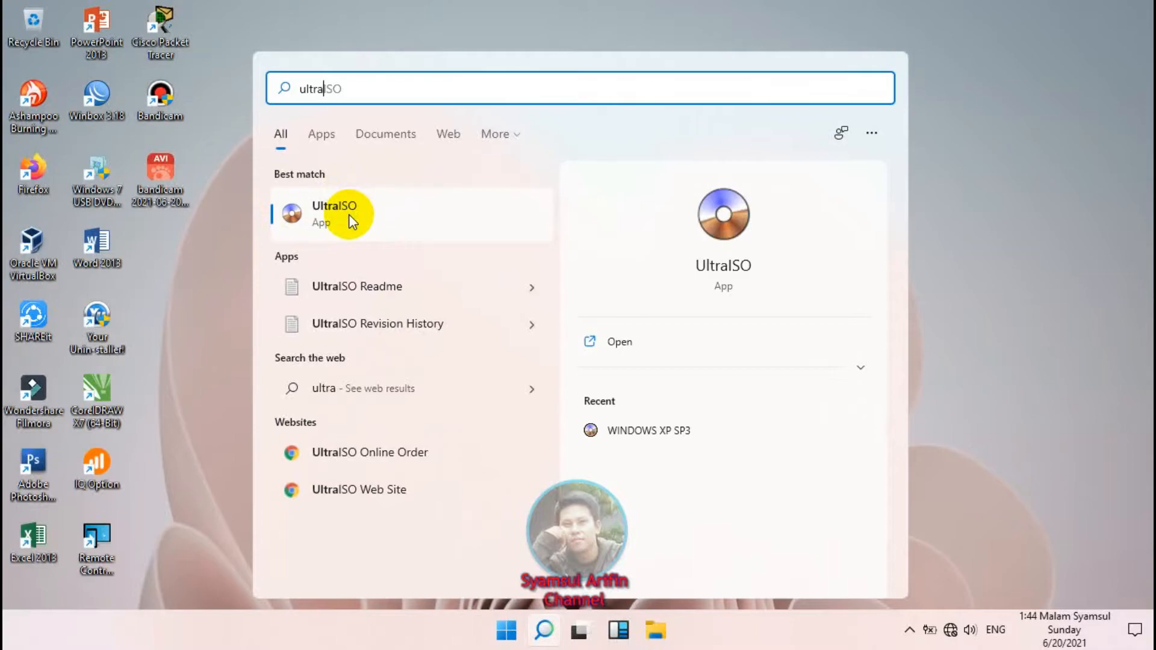
click(948, 77)
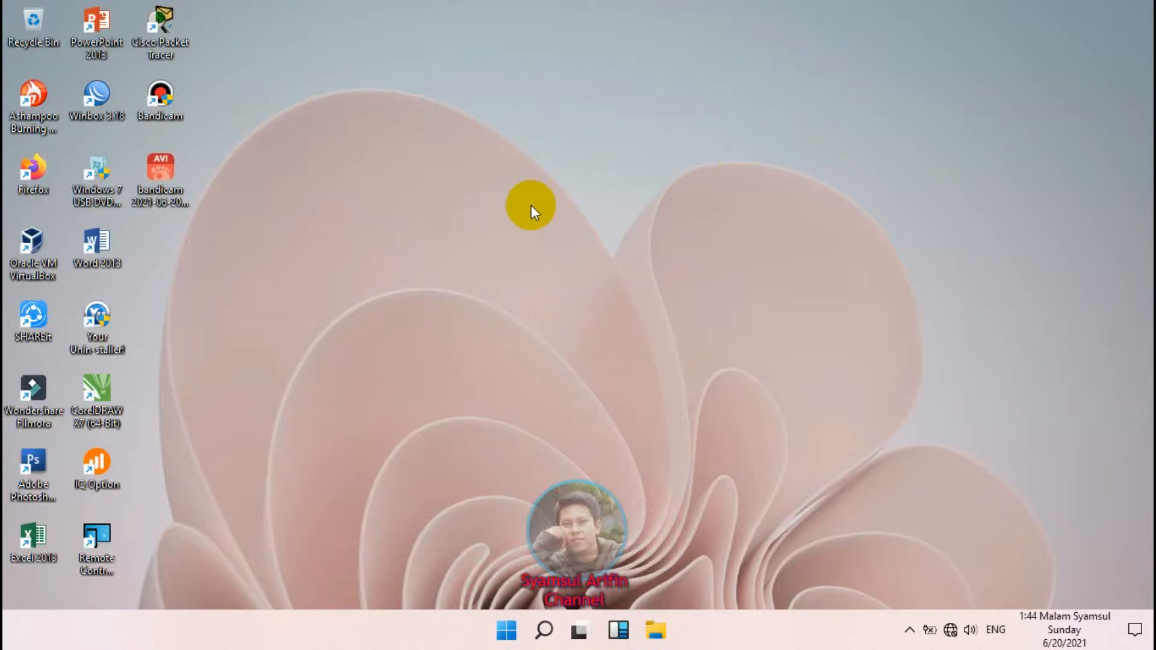
Step: In File Explorer, open the GOOD PROGRAM folder within the all-Windows-versions and Office folder under Installers on Master (F:)
click(655, 630)
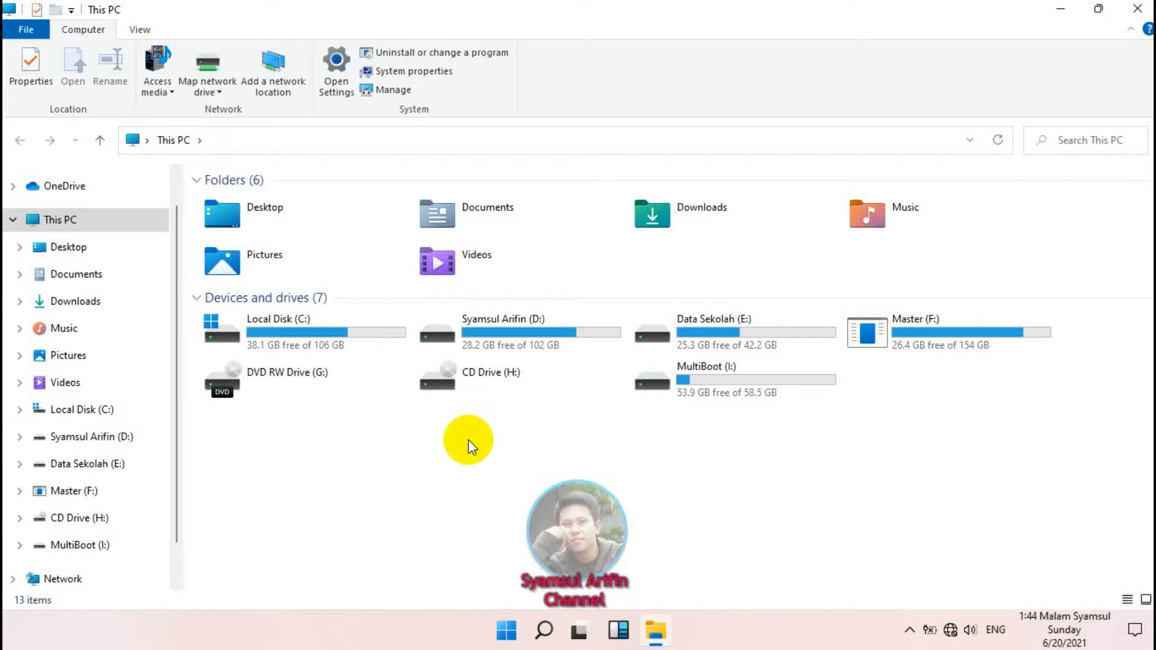
click(886, 342)
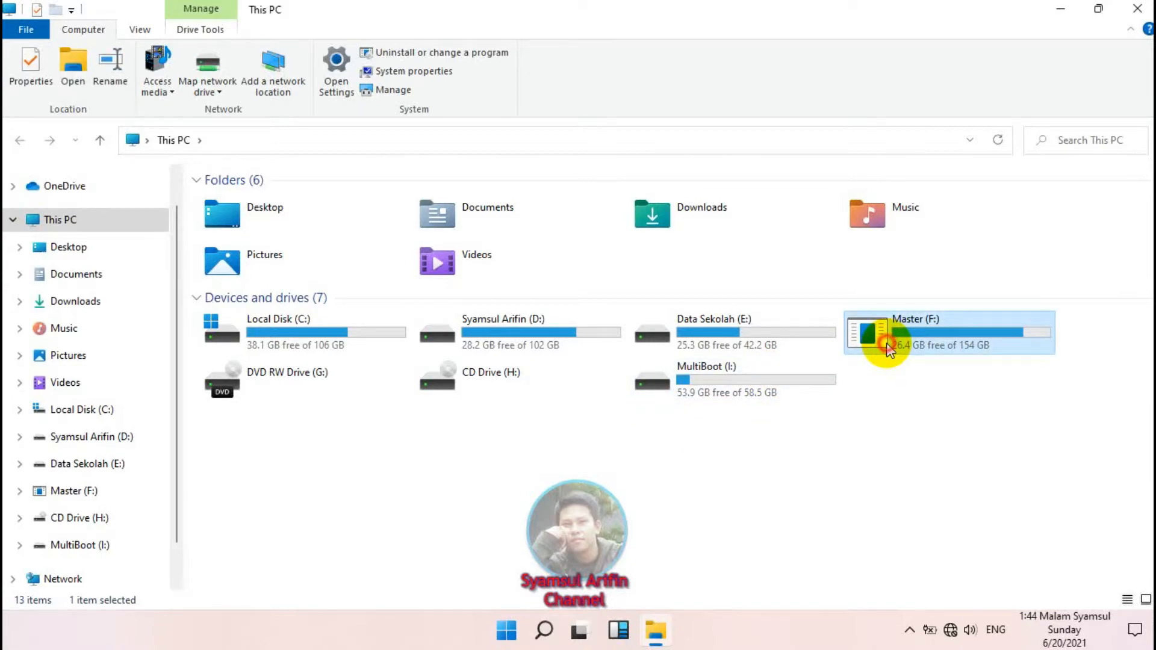
double_click(886, 344)
click(353, 236)
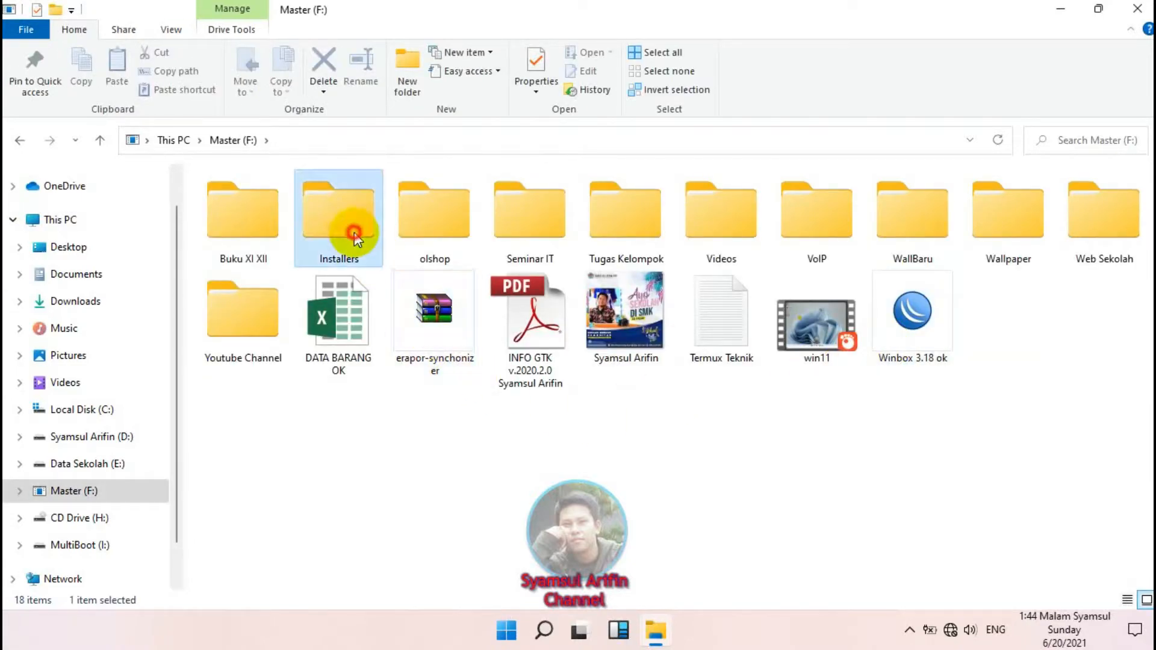
double_click(355, 237)
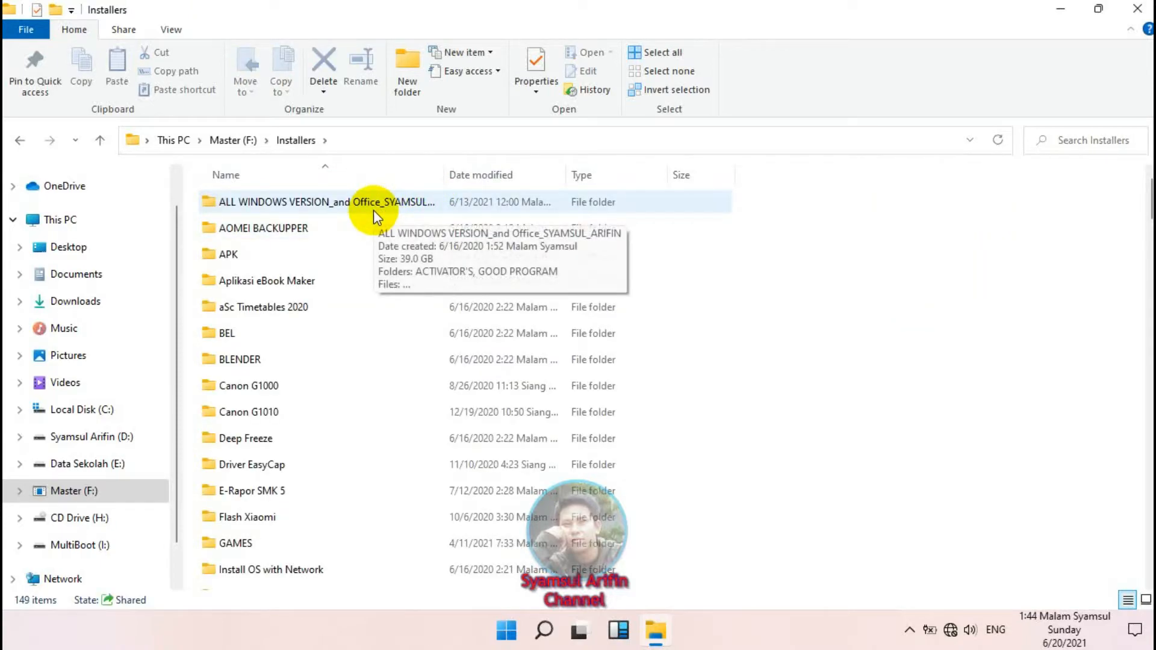
double_click(373, 208)
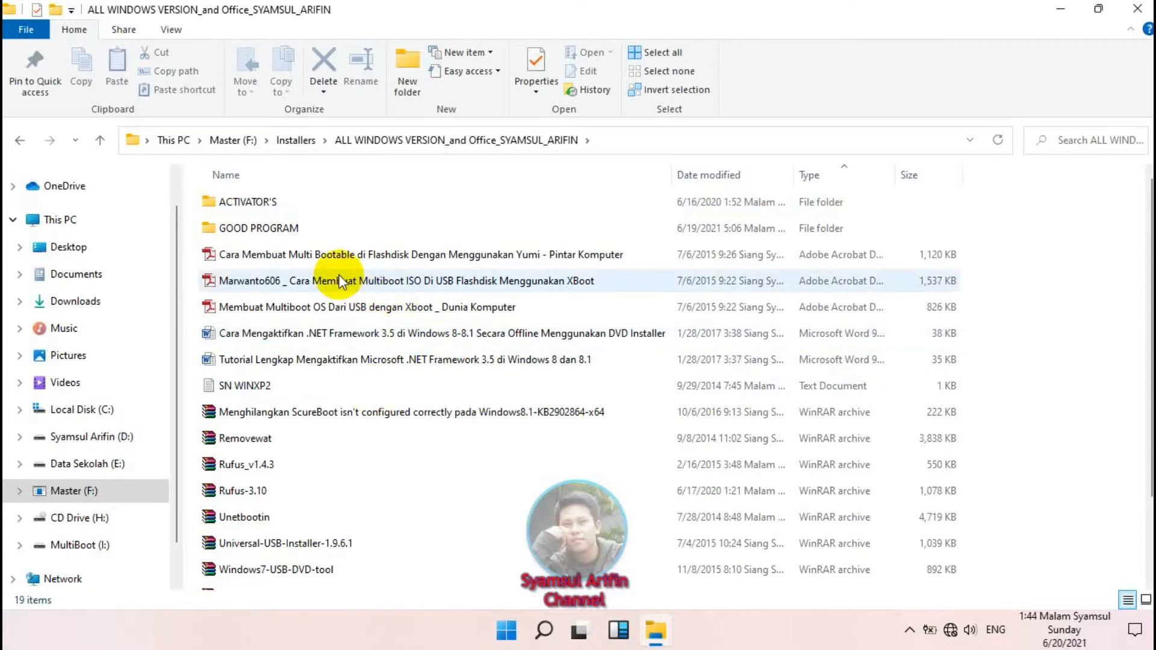
double_click(298, 227)
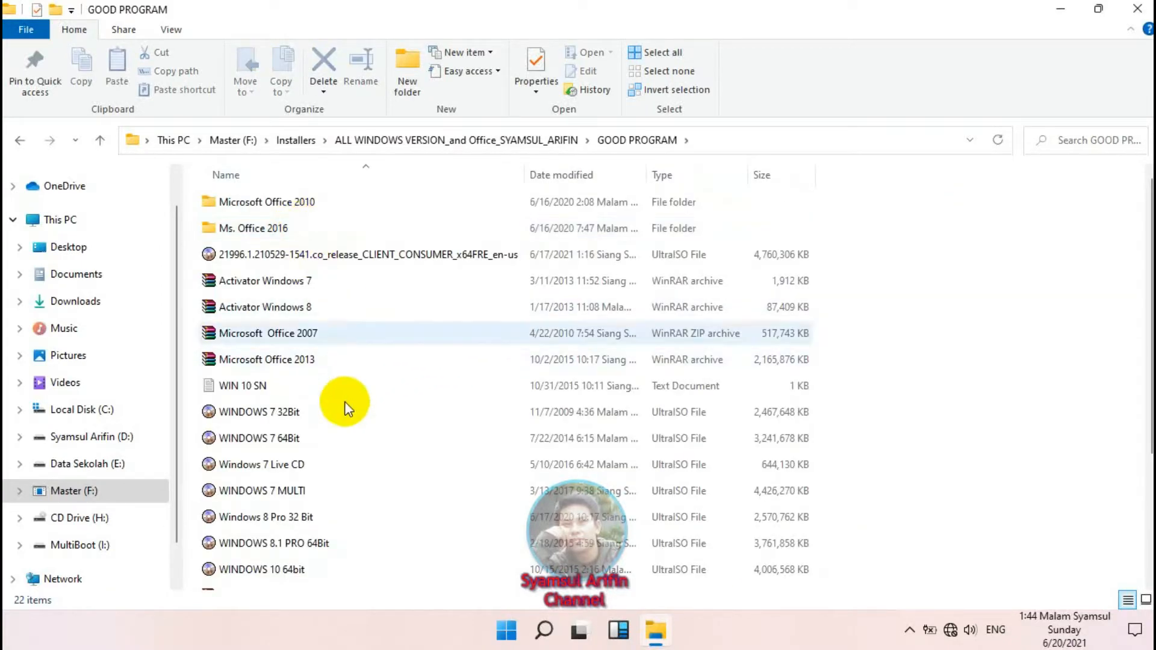
Step: Mount the WINDOWS 10 64bit image to drive H: with UltraISO
scroll(345, 475, down, 2)
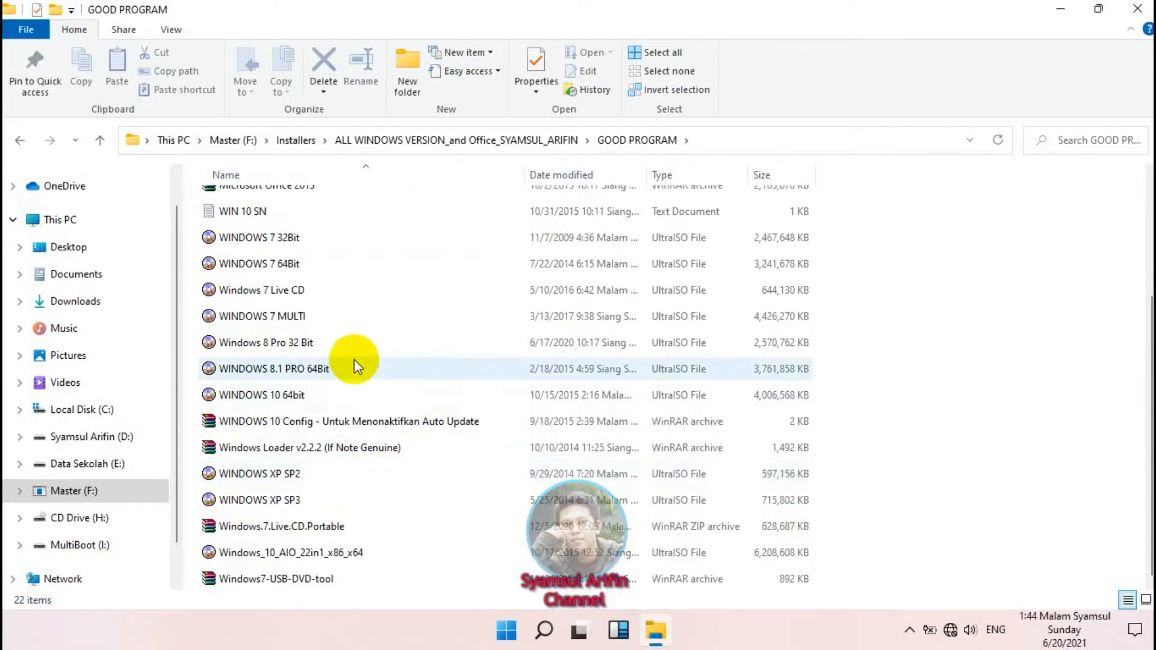
click(317, 400)
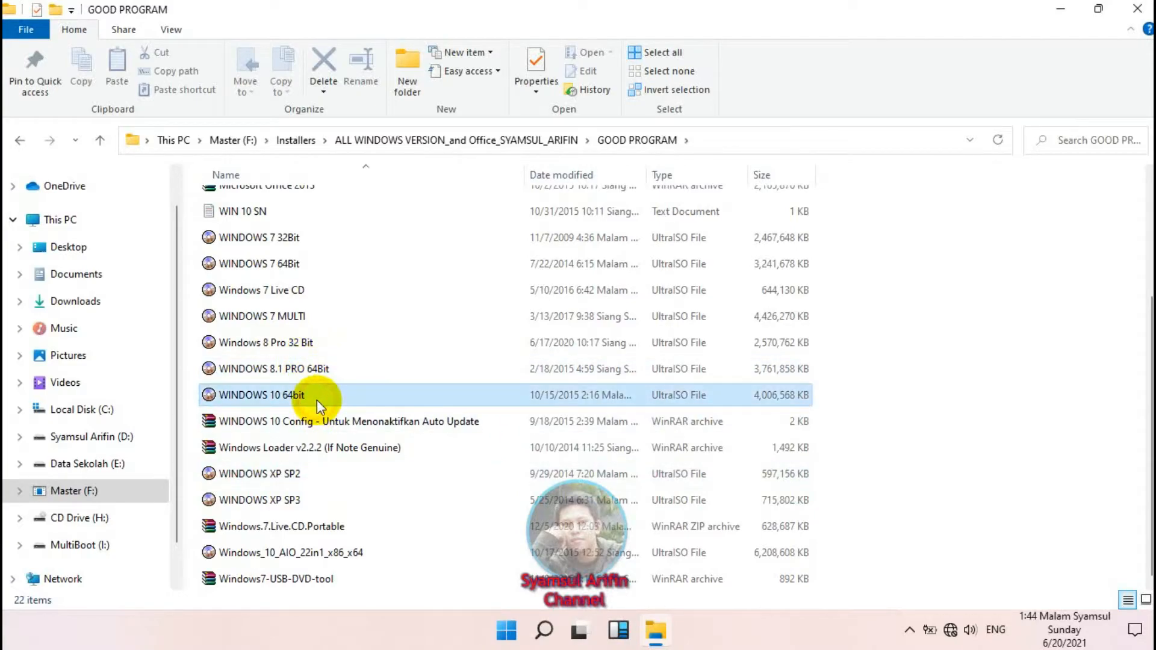
right_click(317, 399)
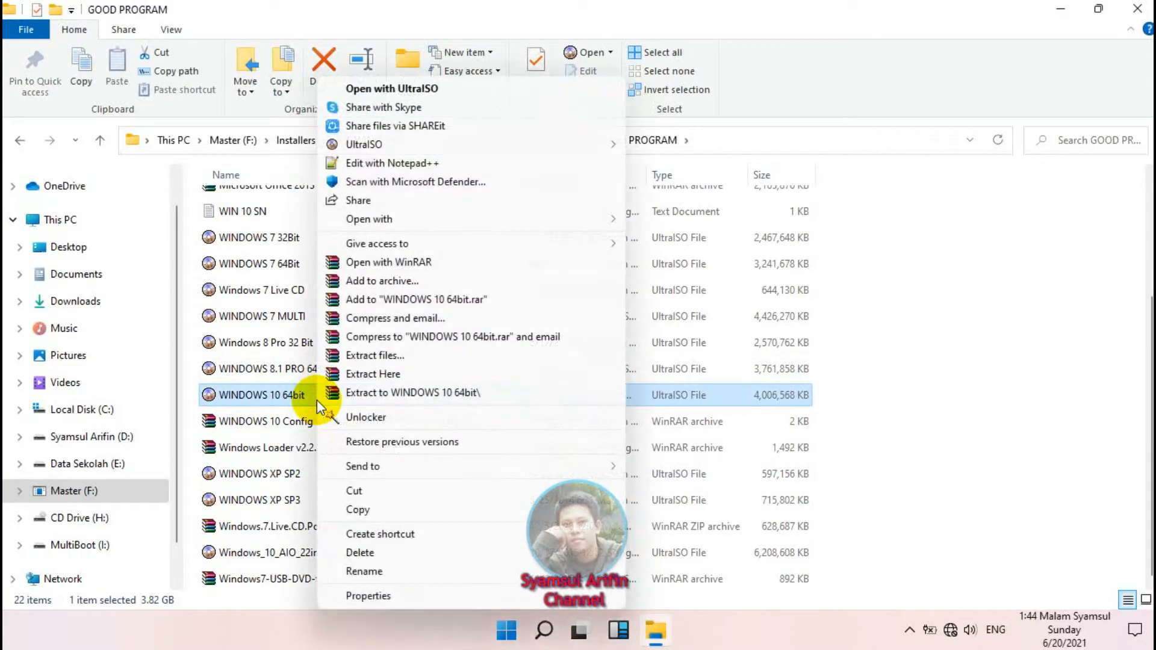
mouse_move(452, 147)
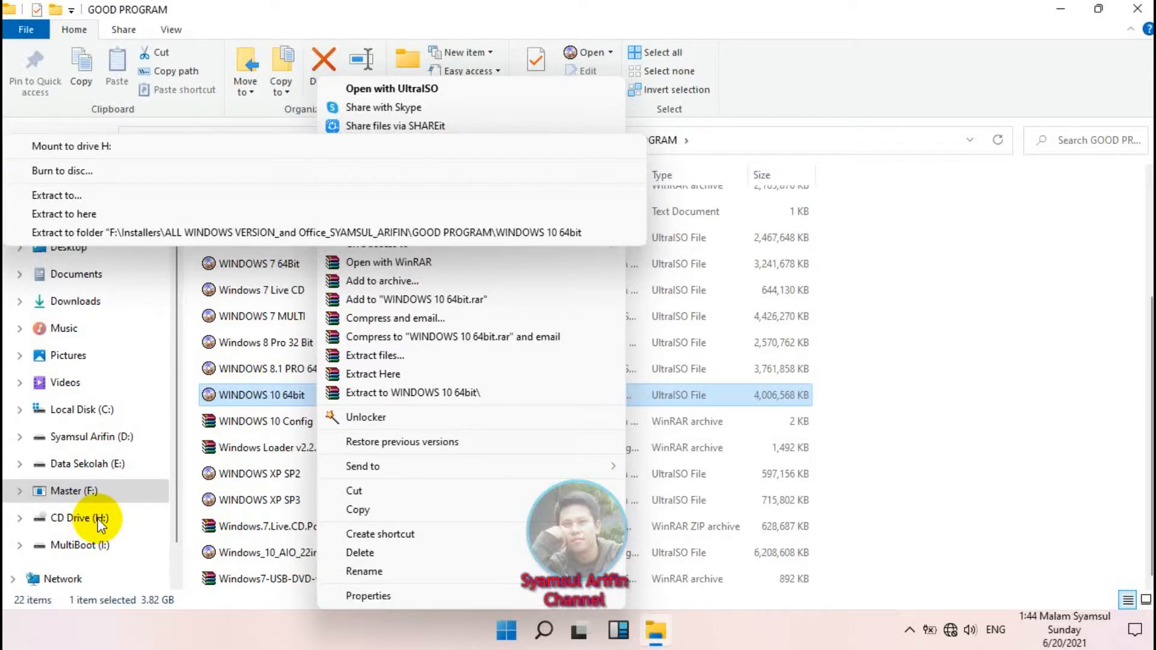
click(136, 148)
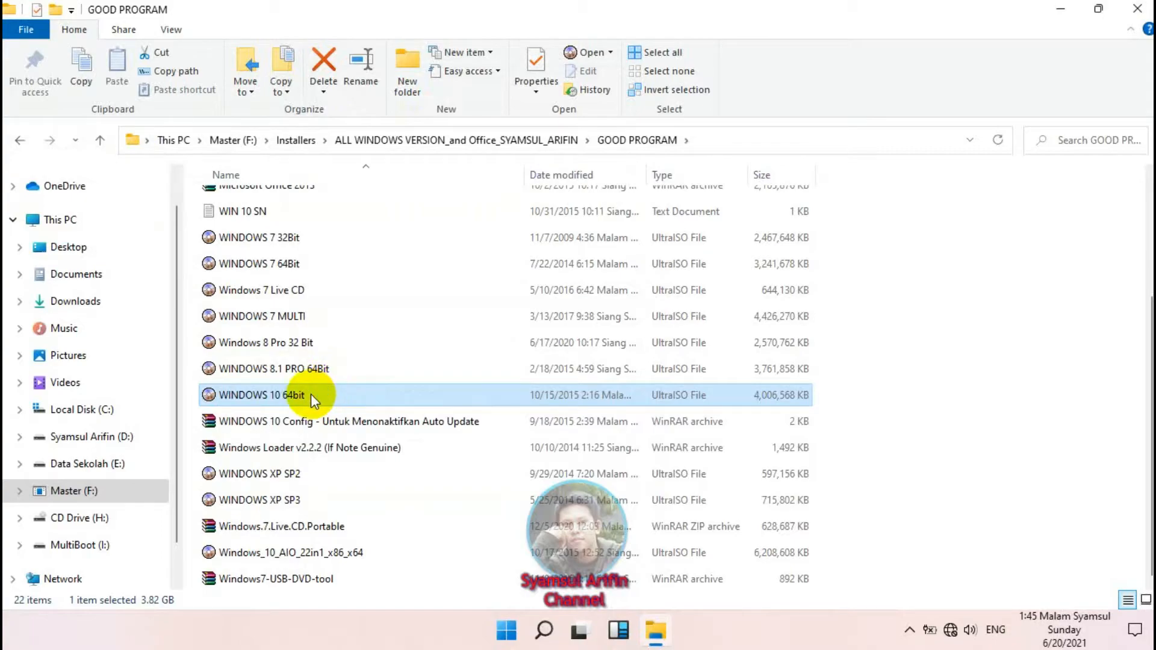
Step: Open the mounted CD Drive (H:) and copy all of its files and folders
click(95, 529)
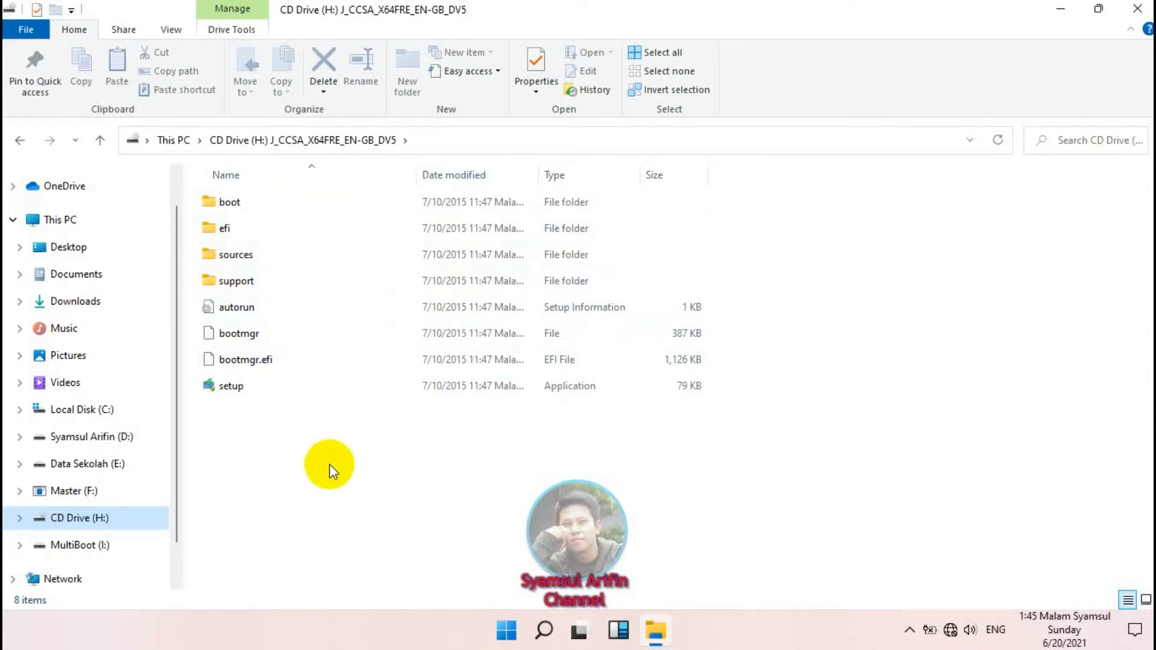
key(ctrl+a)
right_click(370, 265)
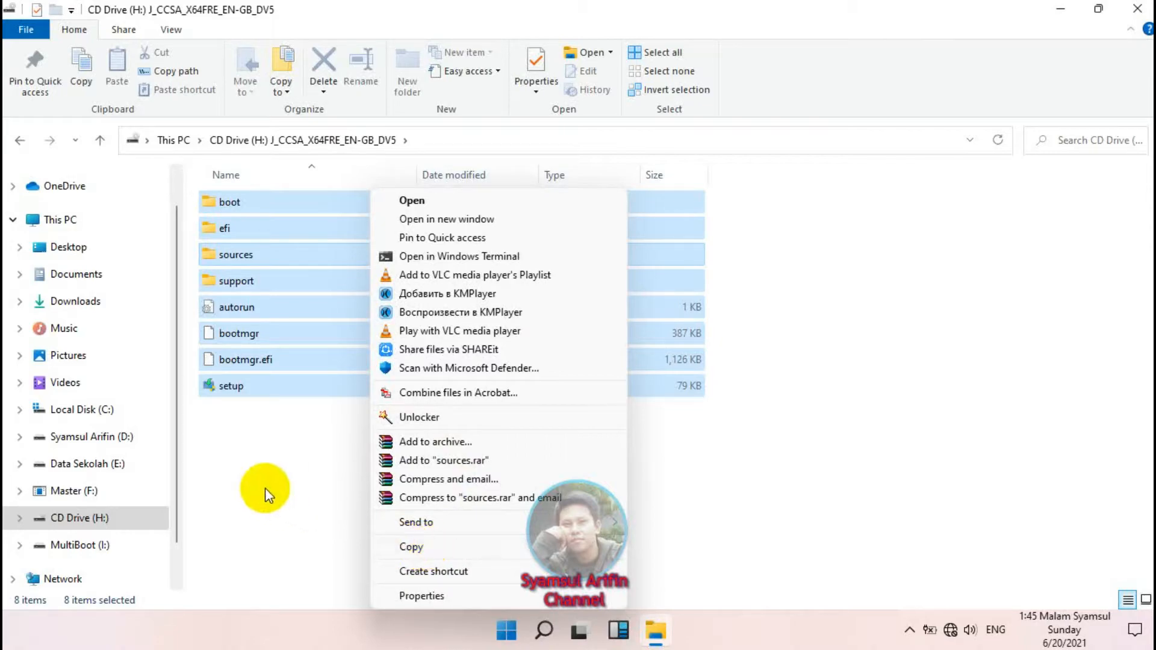
click(410, 549)
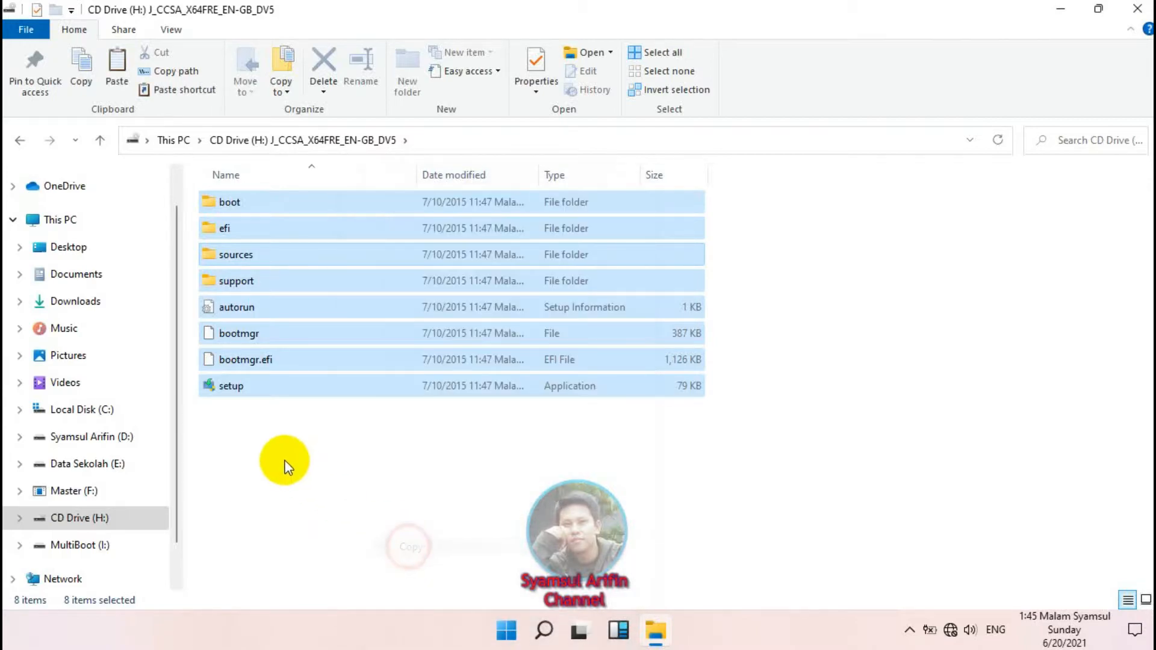
click(283, 465)
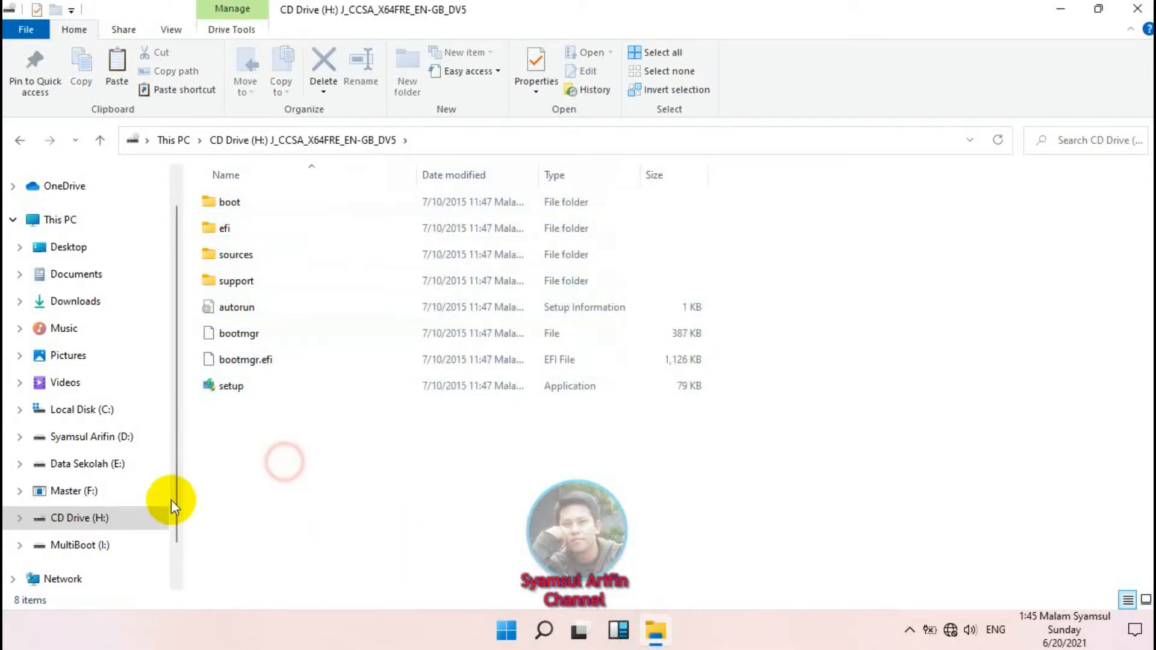
Step: Open the Master (F:) drive and the MultiBoot (I:) drive to examine their contents
click(89, 490)
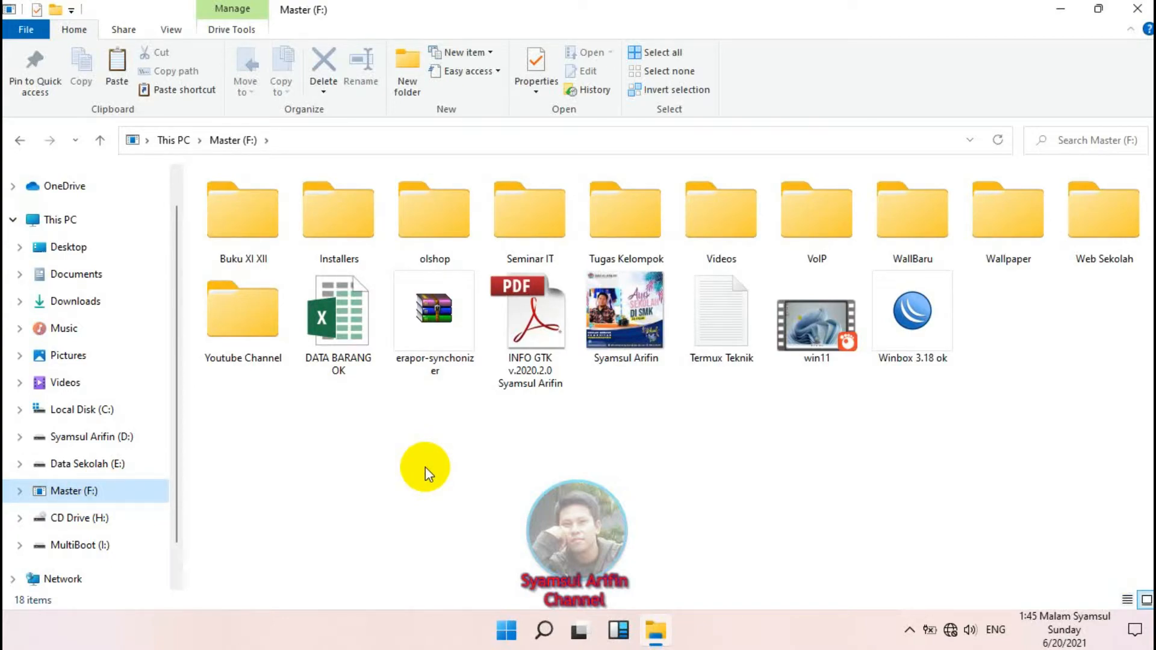
click(73, 546)
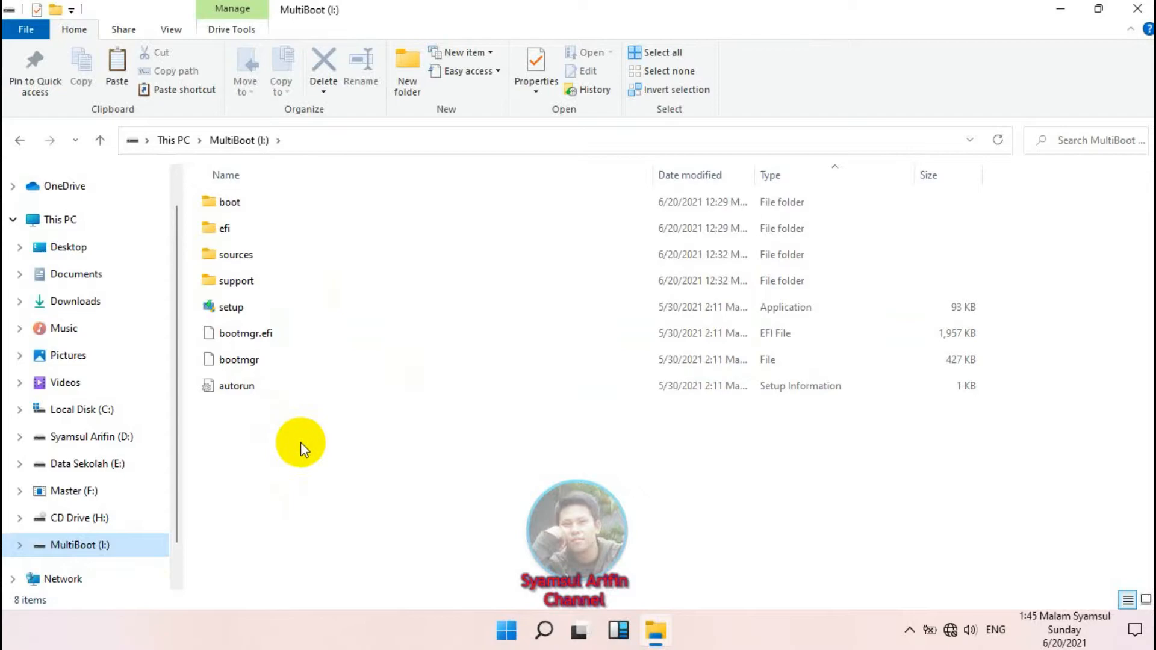
click(288, 480)
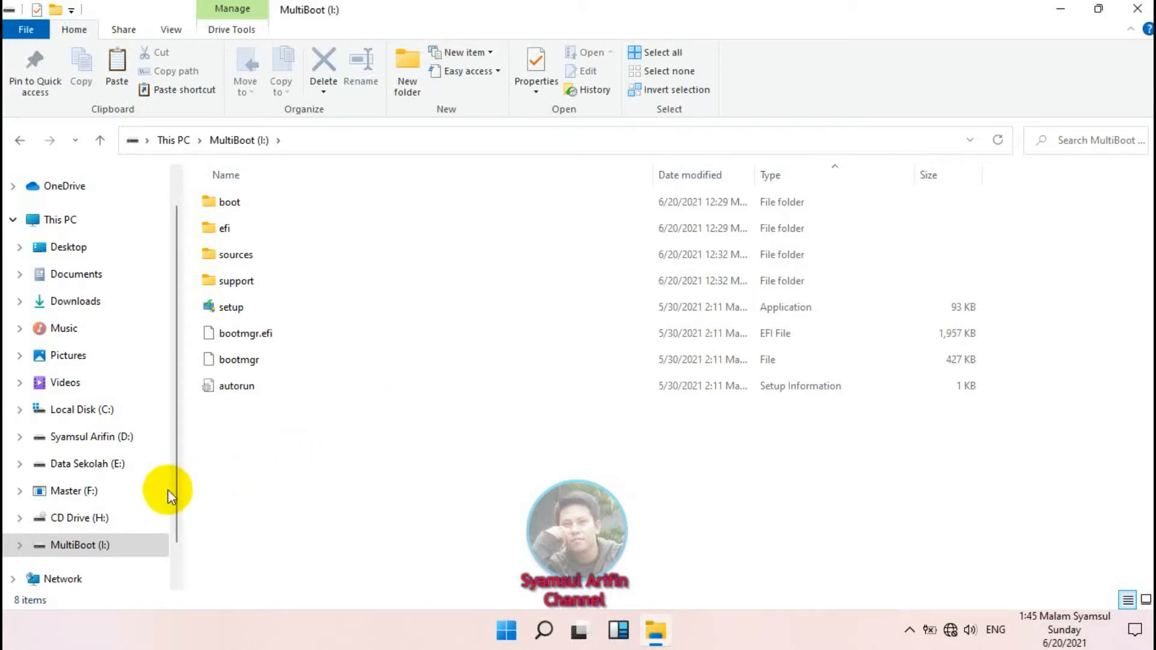
Step: Eject the mounted Windows image from CD Drive (H:)
click(83, 519)
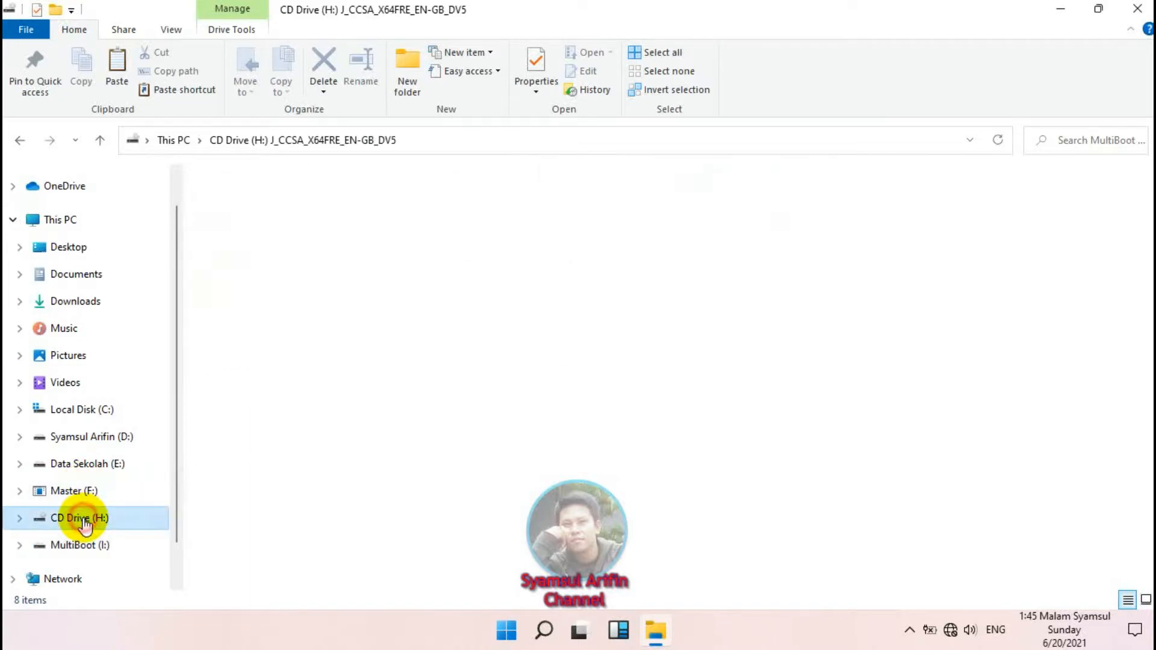
right_click(84, 524)
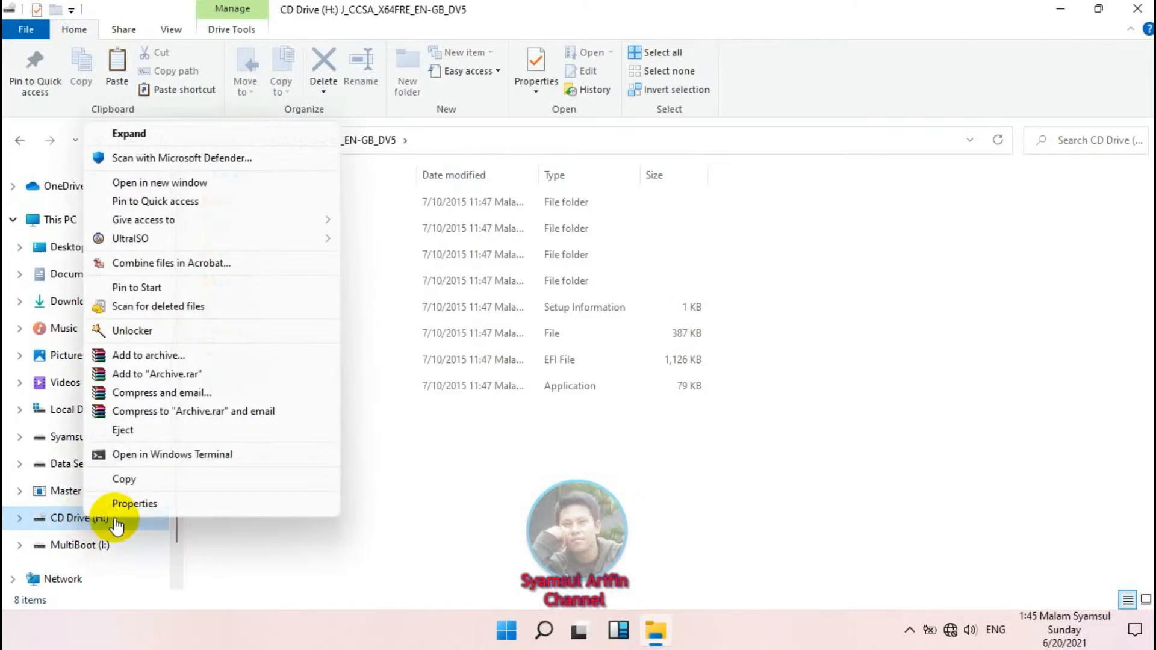
click(162, 437)
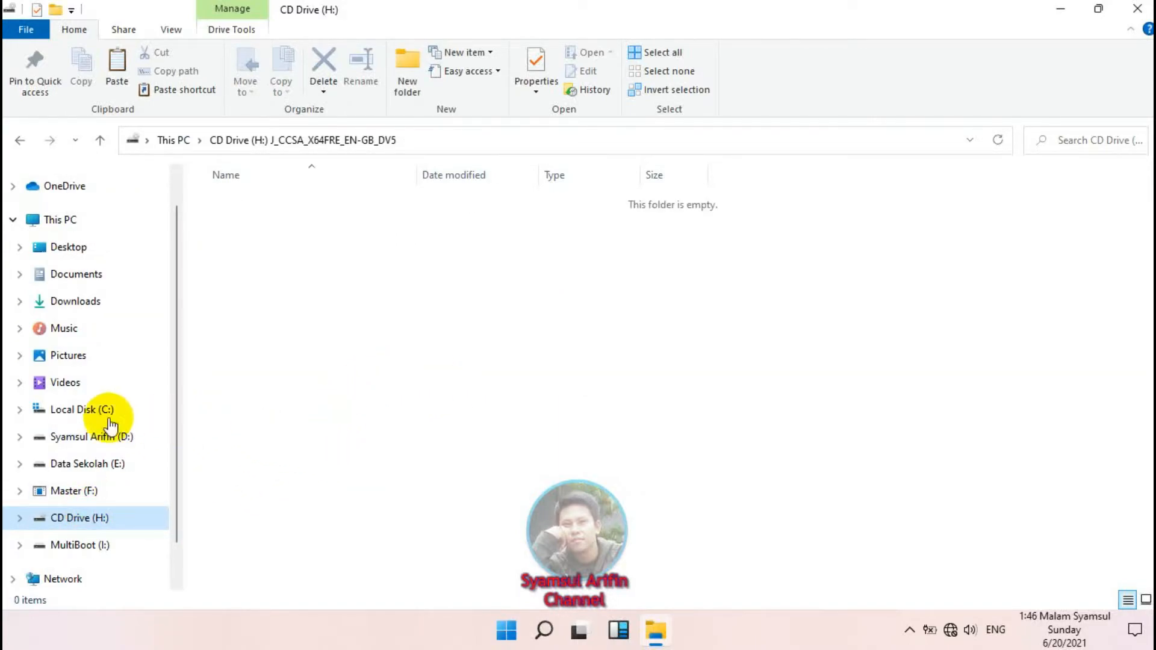
Step: Open Local Disk (C:), and check whether CD Drive (H:) still holds a disk
click(90, 410)
click(81, 520)
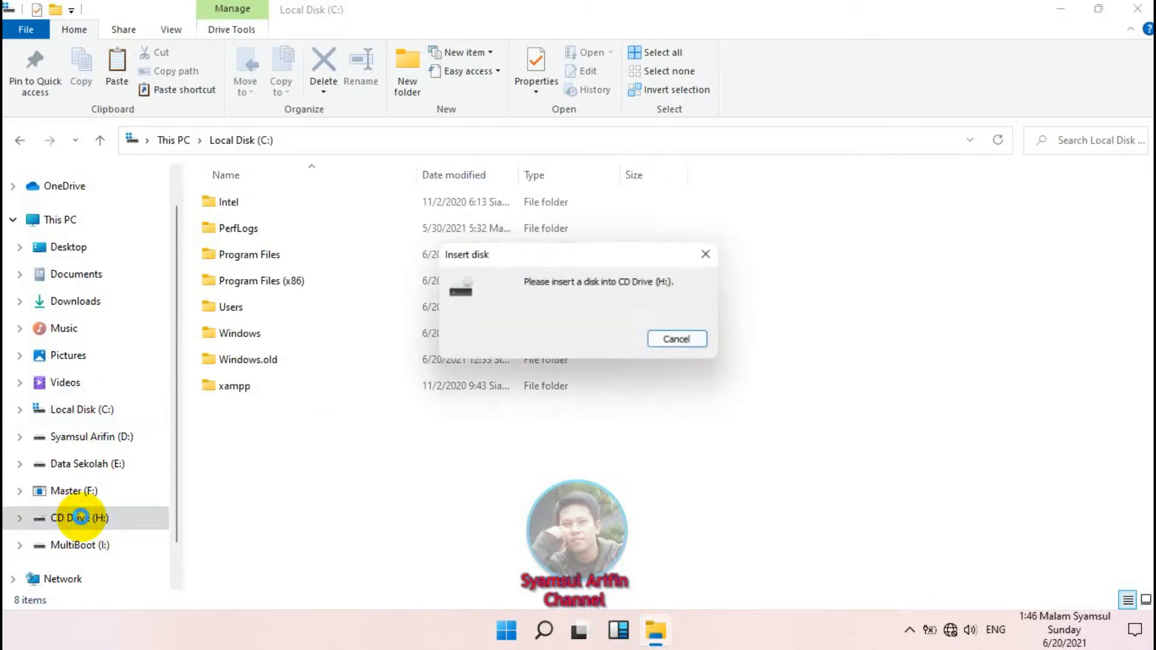
click(682, 342)
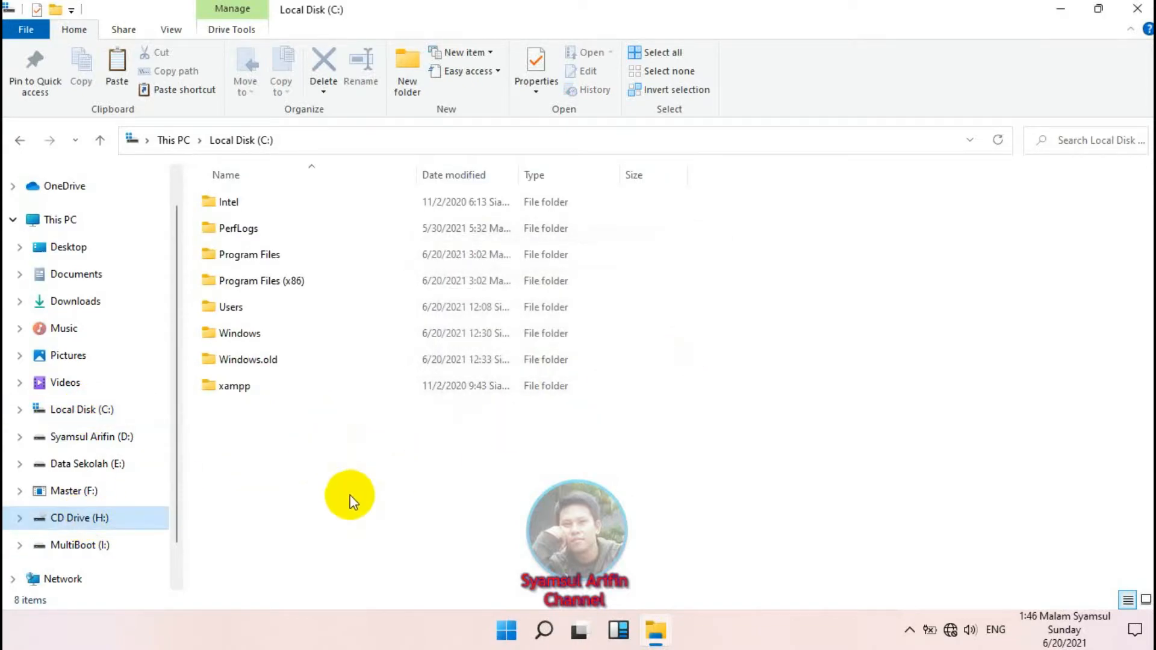
Step: Open the GOOD PROGRAM folder inside the ALL WINDOWS VERSION folder under Installers on the Master (F:) drive
click(115, 469)
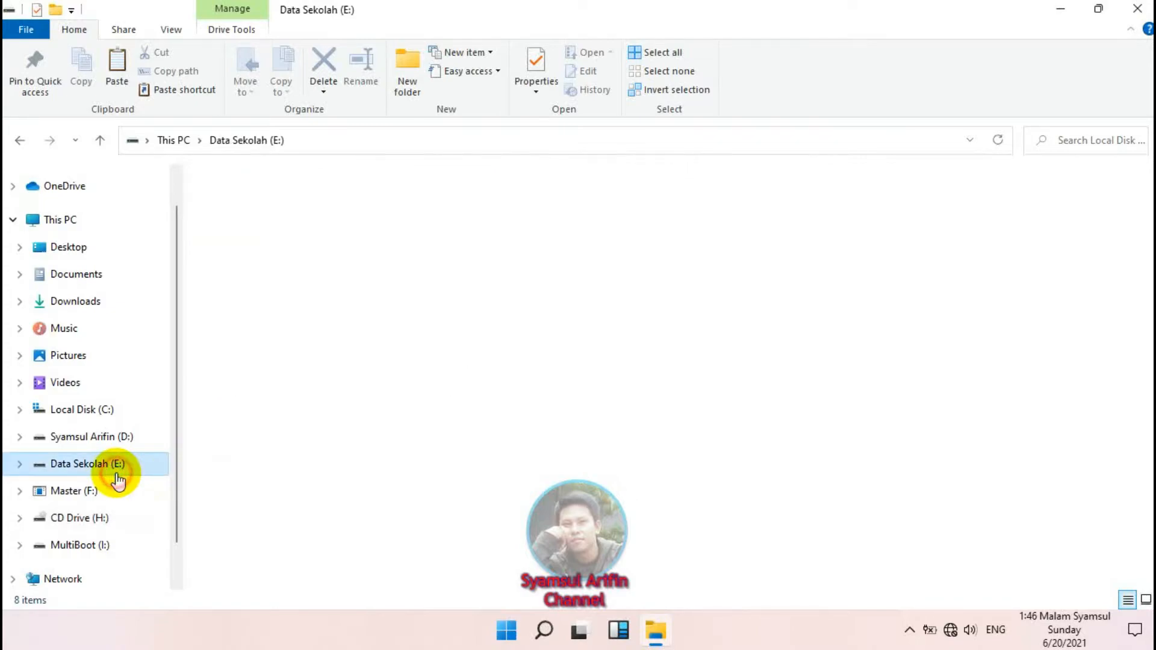
click(106, 491)
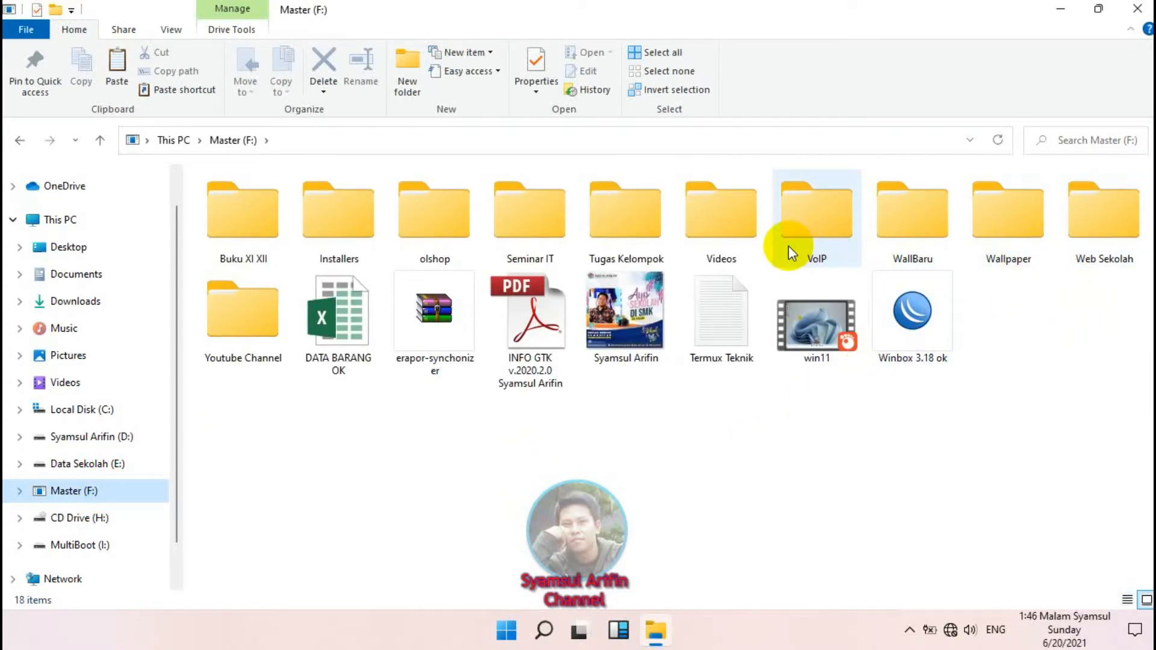
double_click(337, 236)
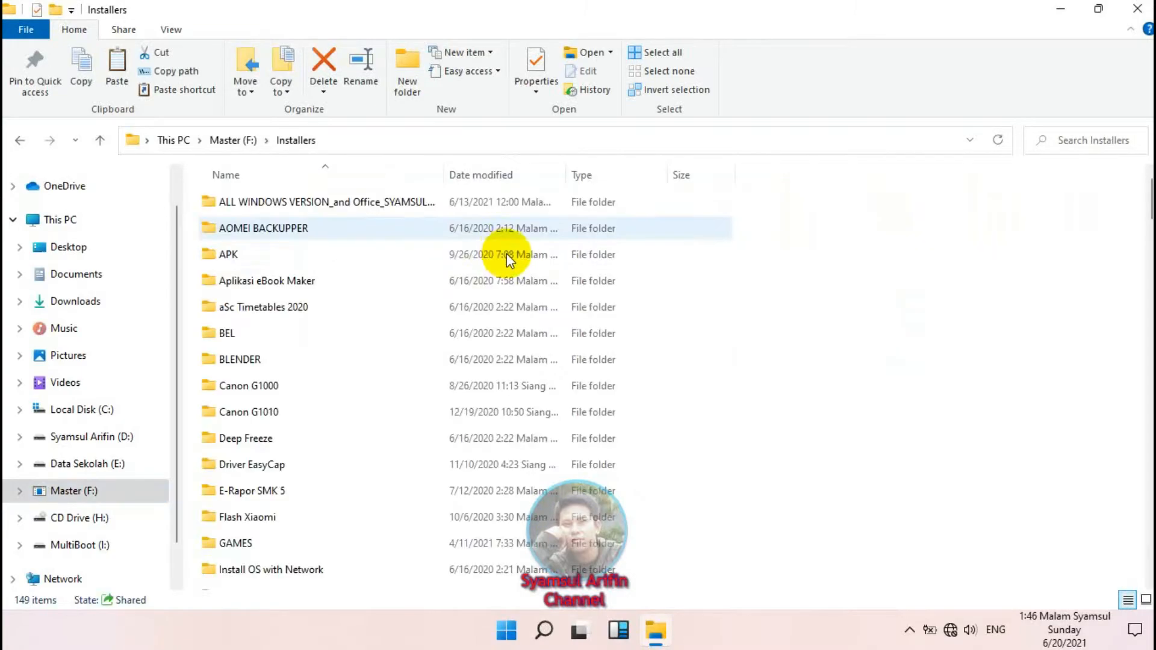
click(376, 214)
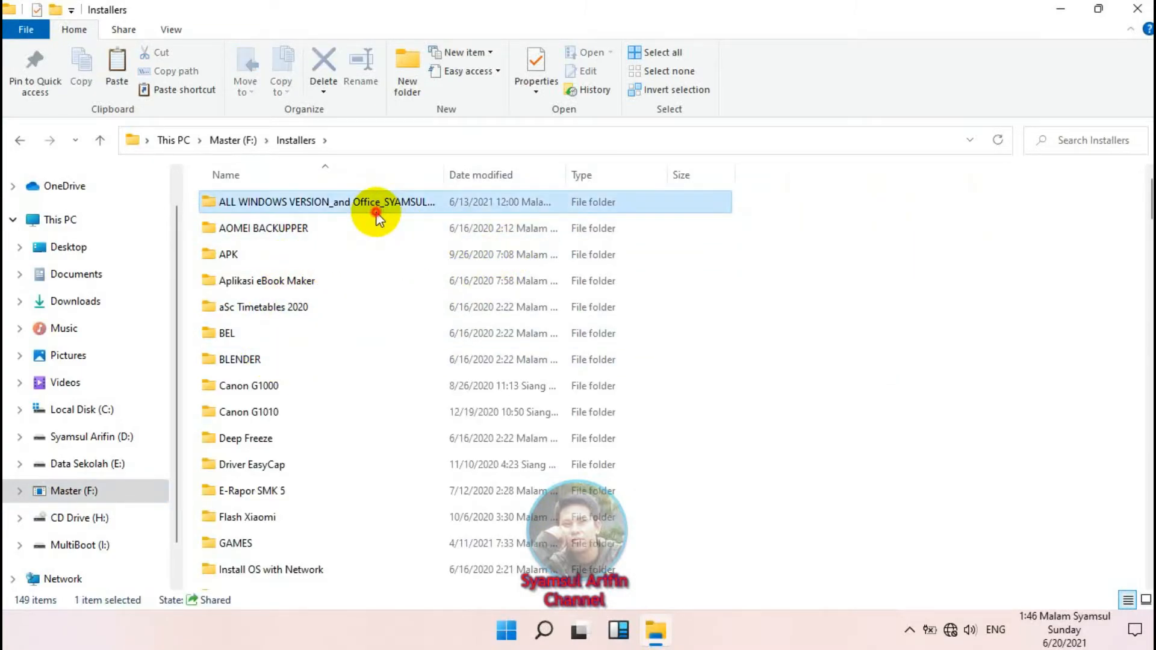
double_click(376, 215)
double_click(290, 224)
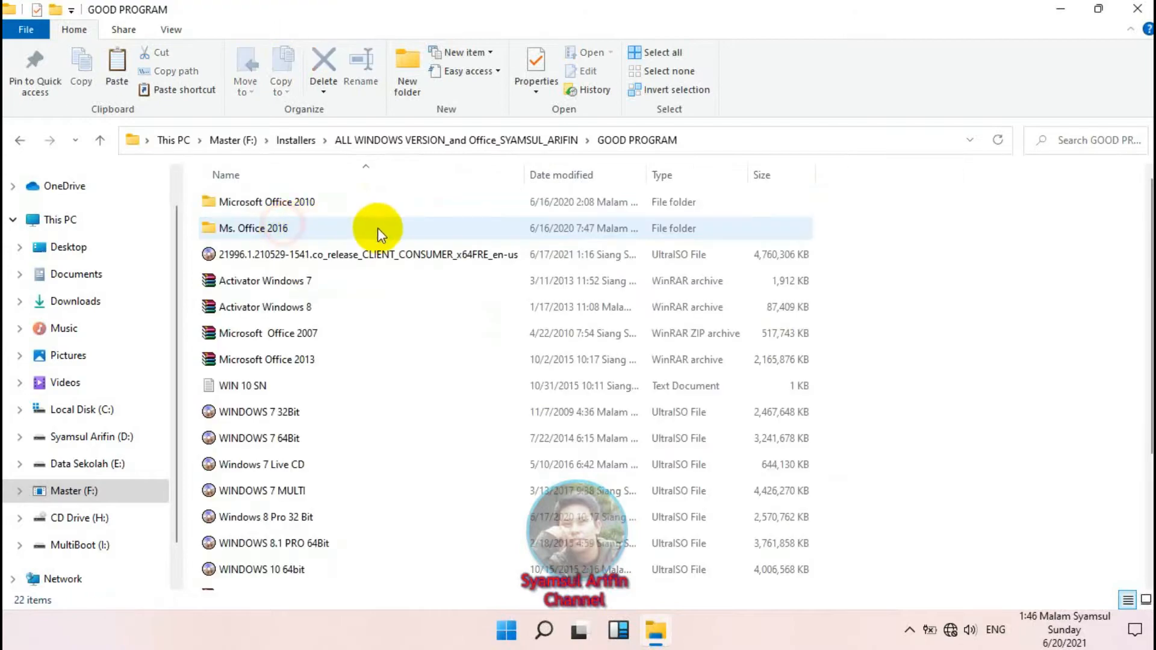
Step: Mount the 21996.1.210529-1541.co_release_CLIENT_CONSUMER_x64FRE_en-us image to drive H: with UltraISO
right_click(310, 254)
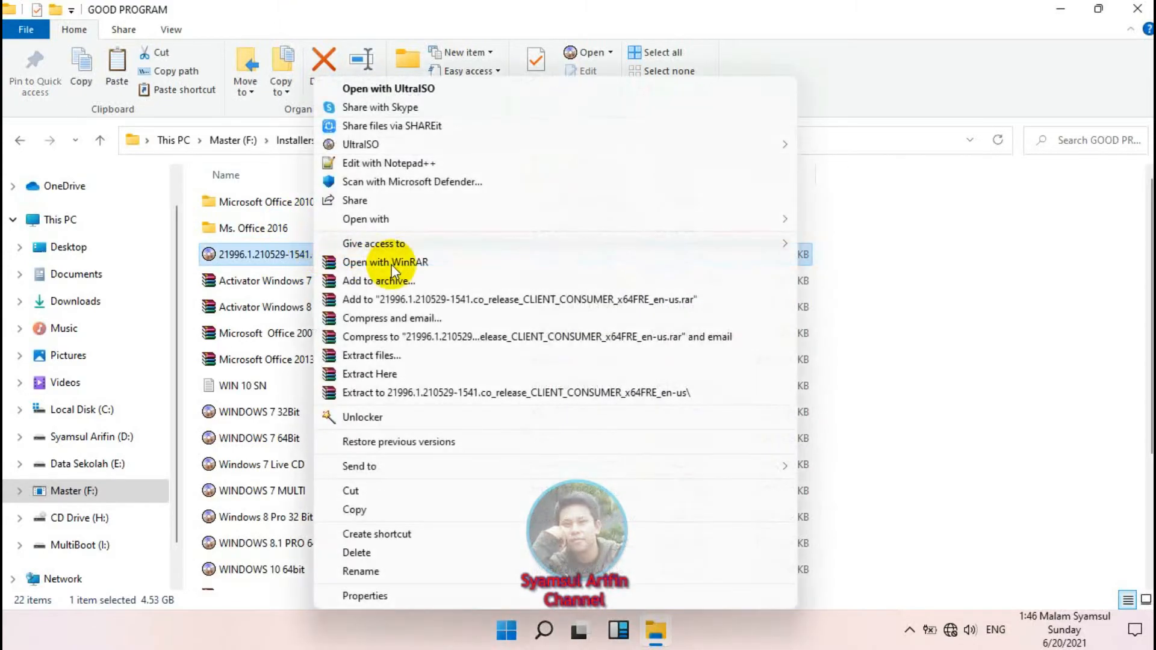
mouse_move(427, 224)
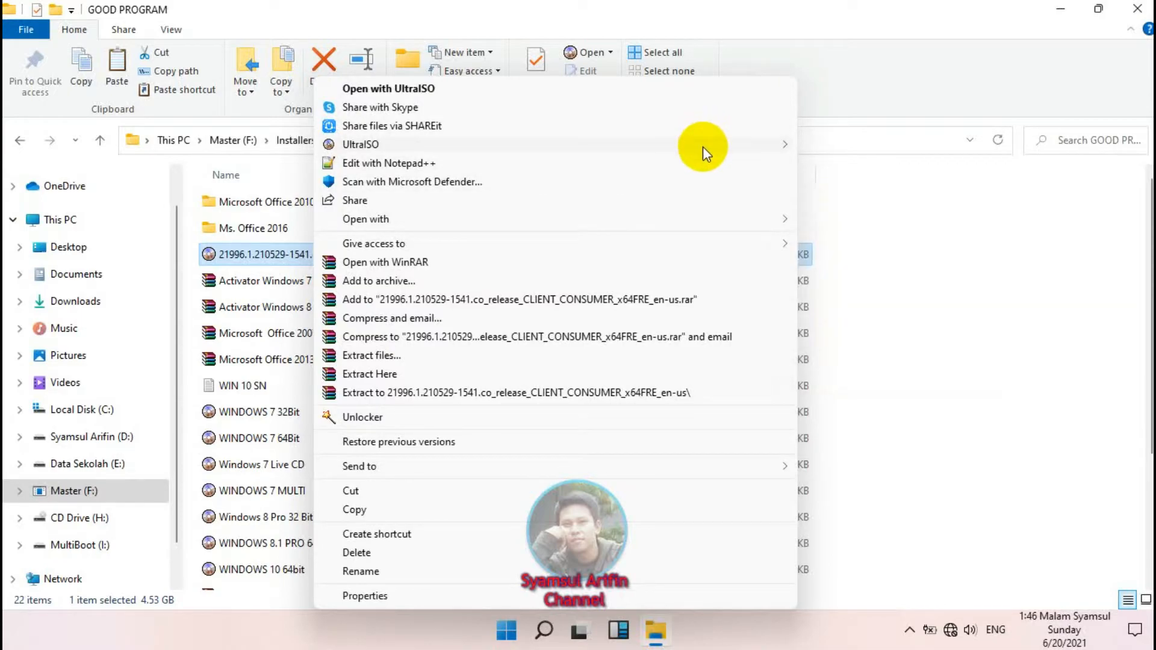
mouse_move(702, 146)
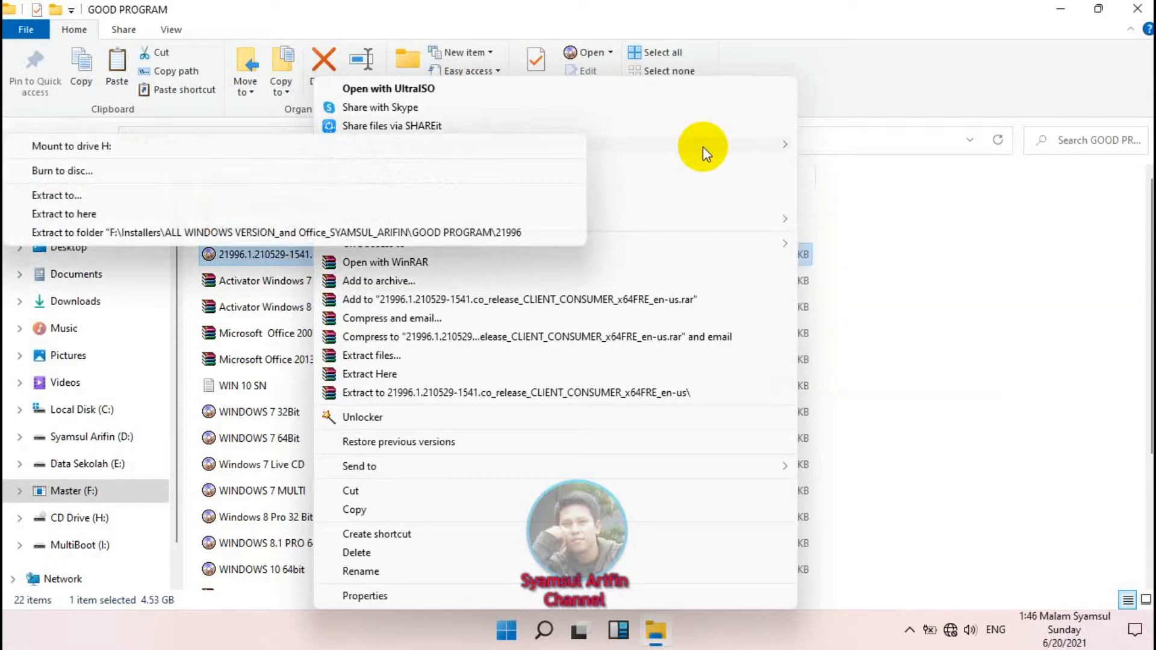
click(356, 147)
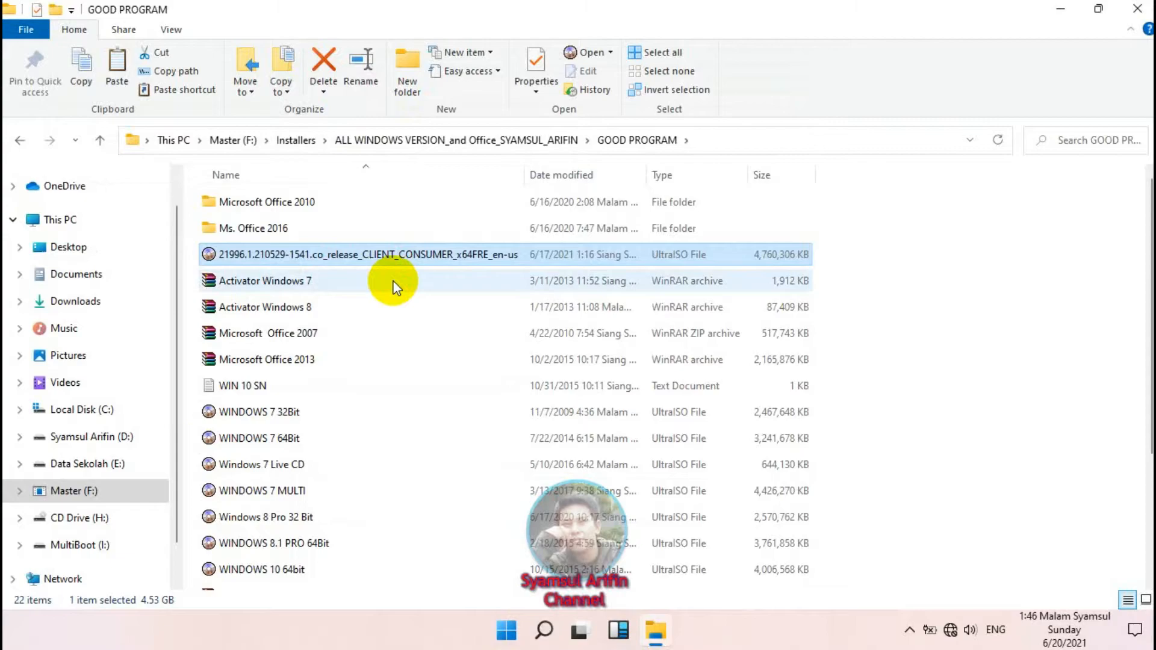
Step: Open the mounted CD Drive (H:) and examine its Windows installation files and folders
click(102, 517)
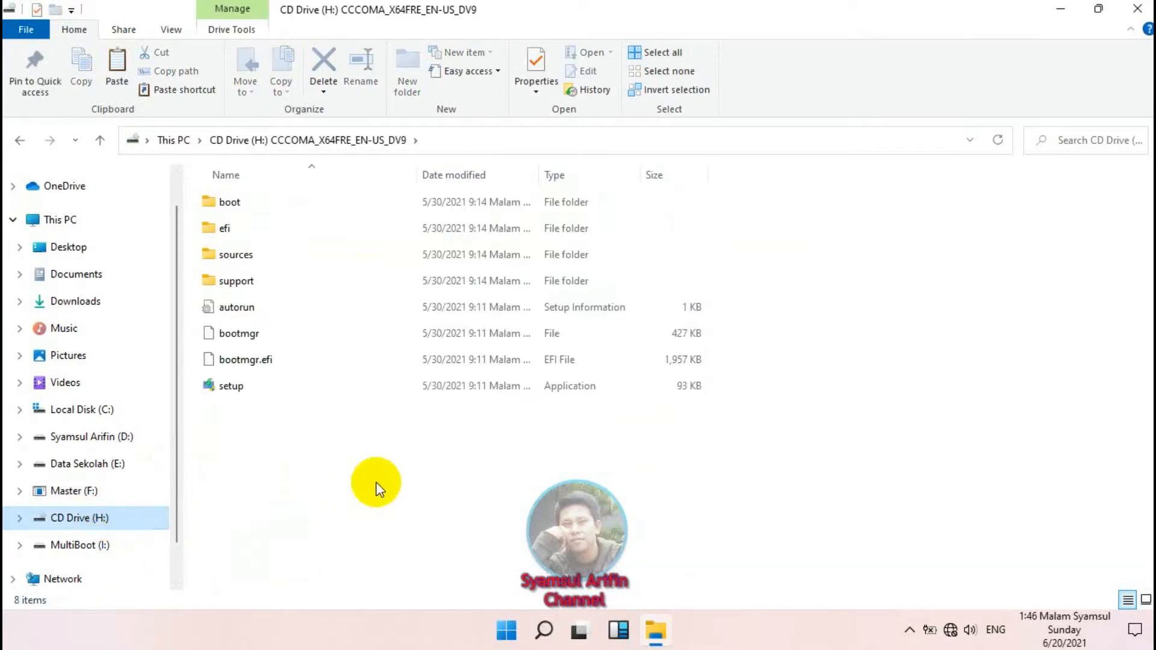
click(313, 447)
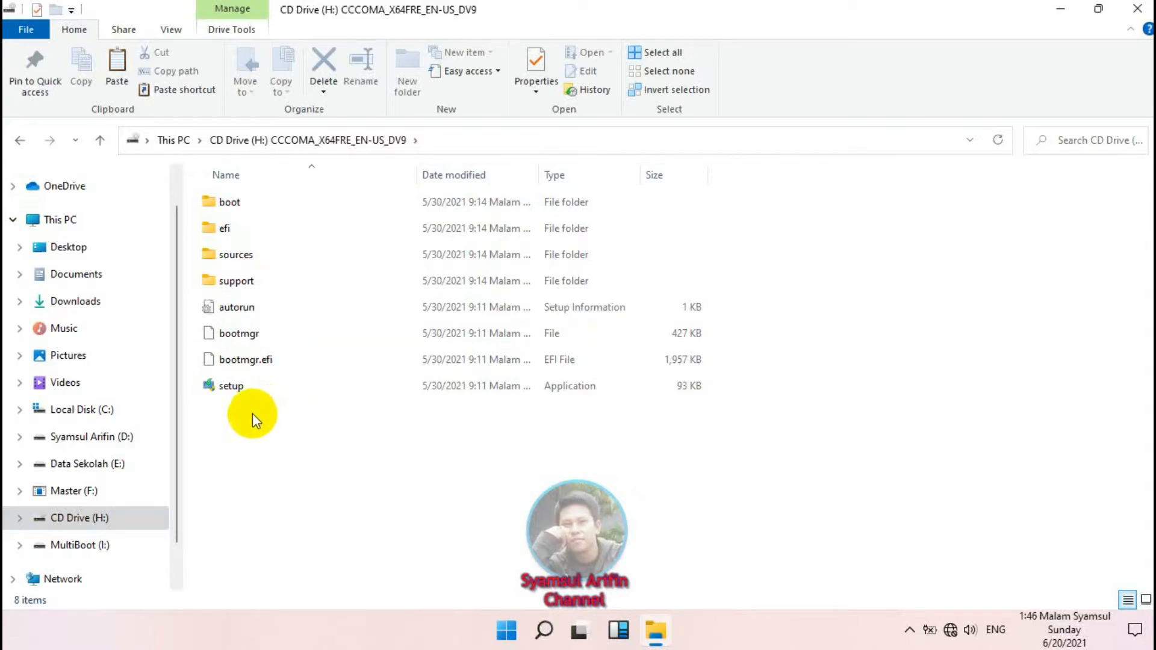
drag(252, 413, 260, 227)
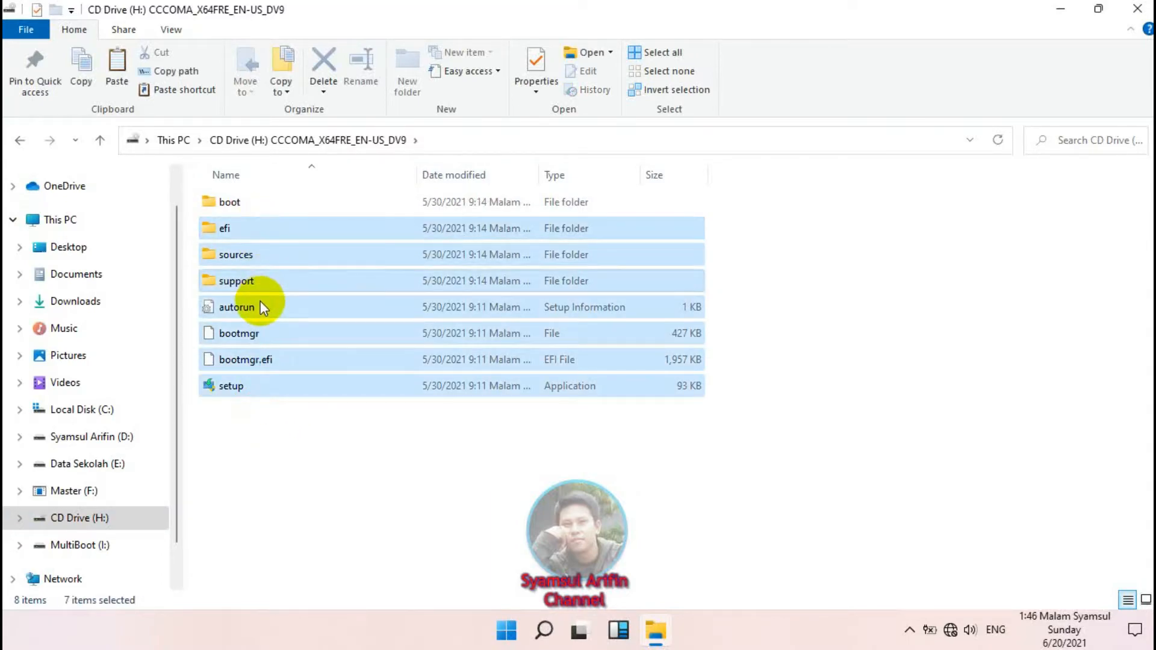
click(260, 302)
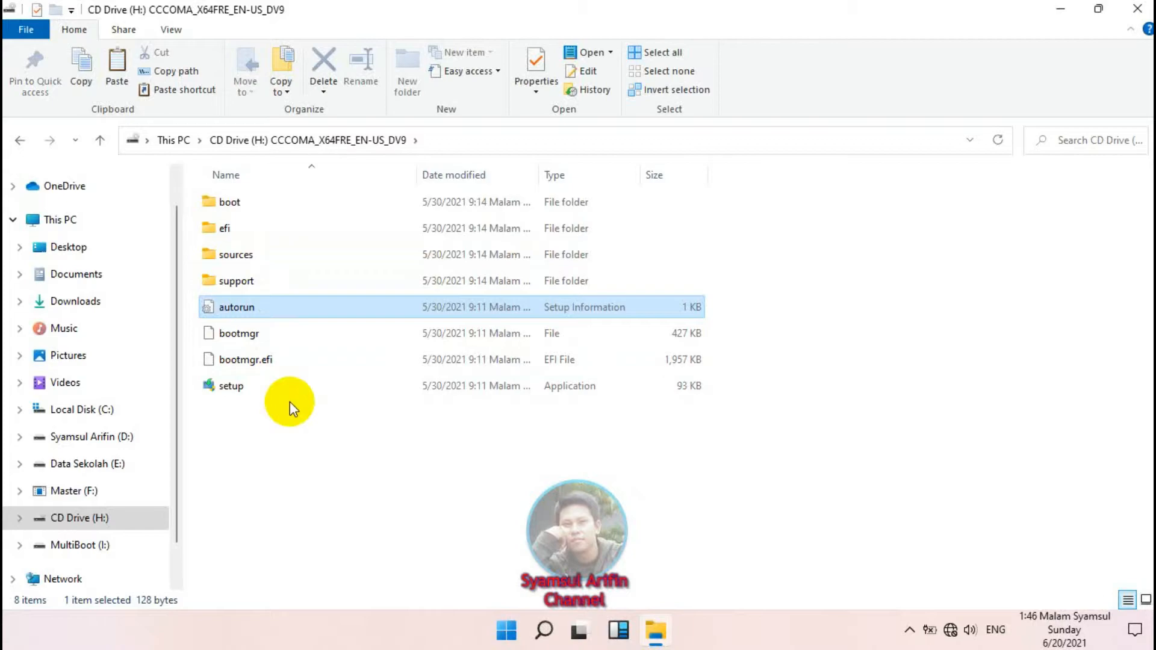
Step: Find and select the install.wim file in the sources folder of CD Drive (H:)
click(262, 260)
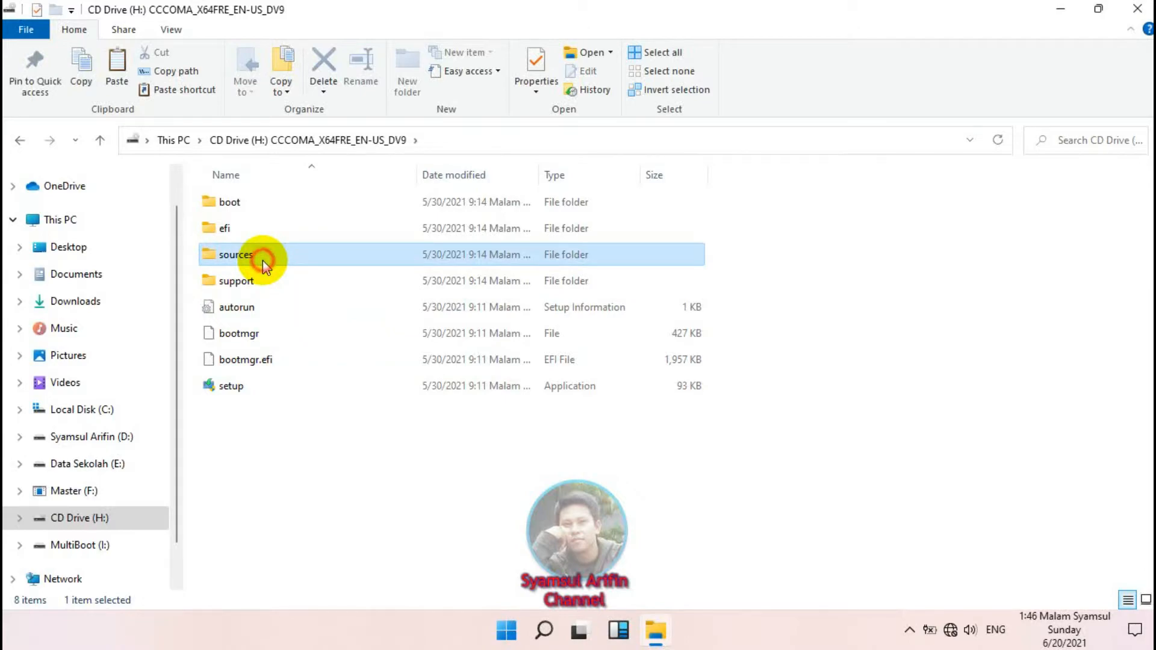
double_click(263, 260)
click(311, 458)
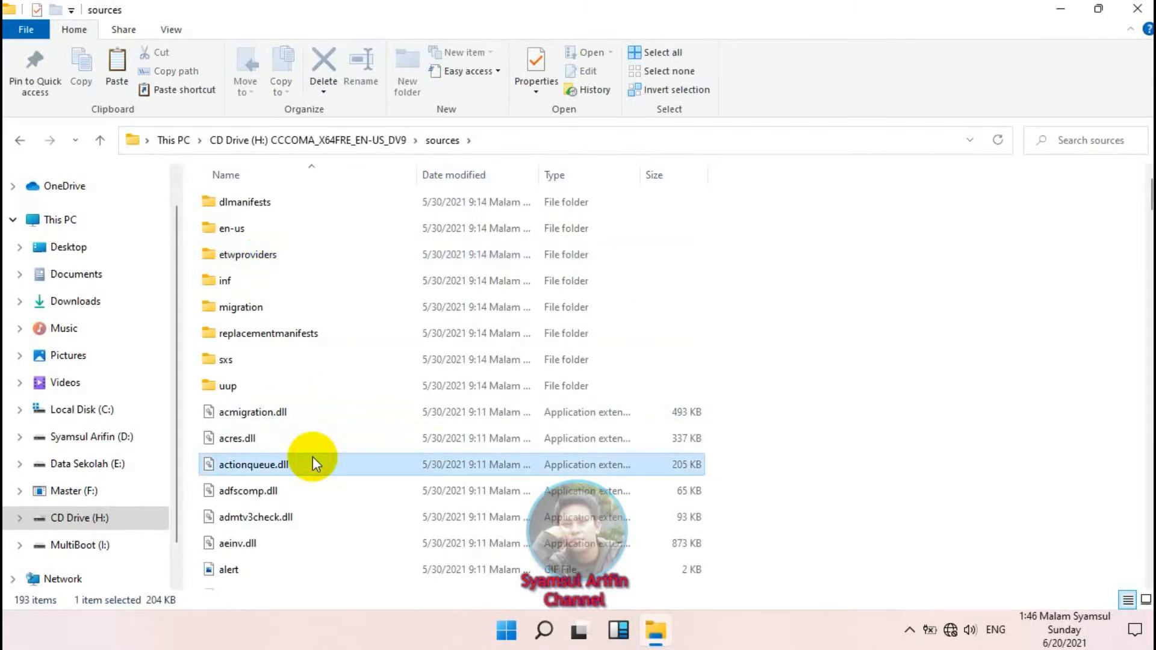
text(in)
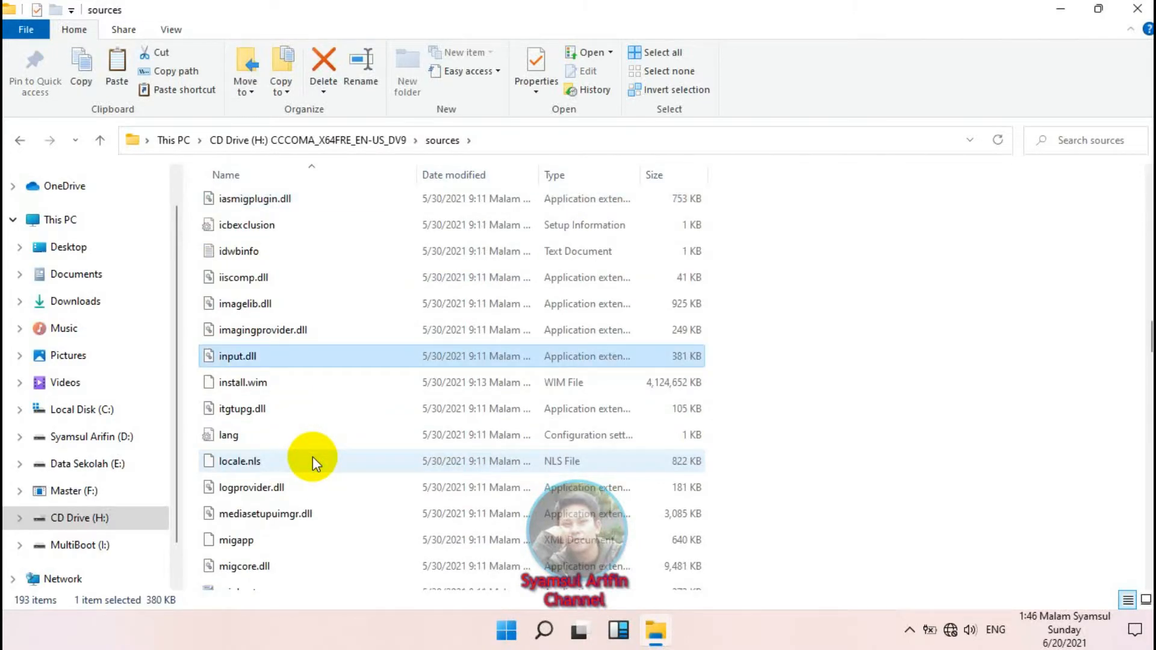
click(280, 381)
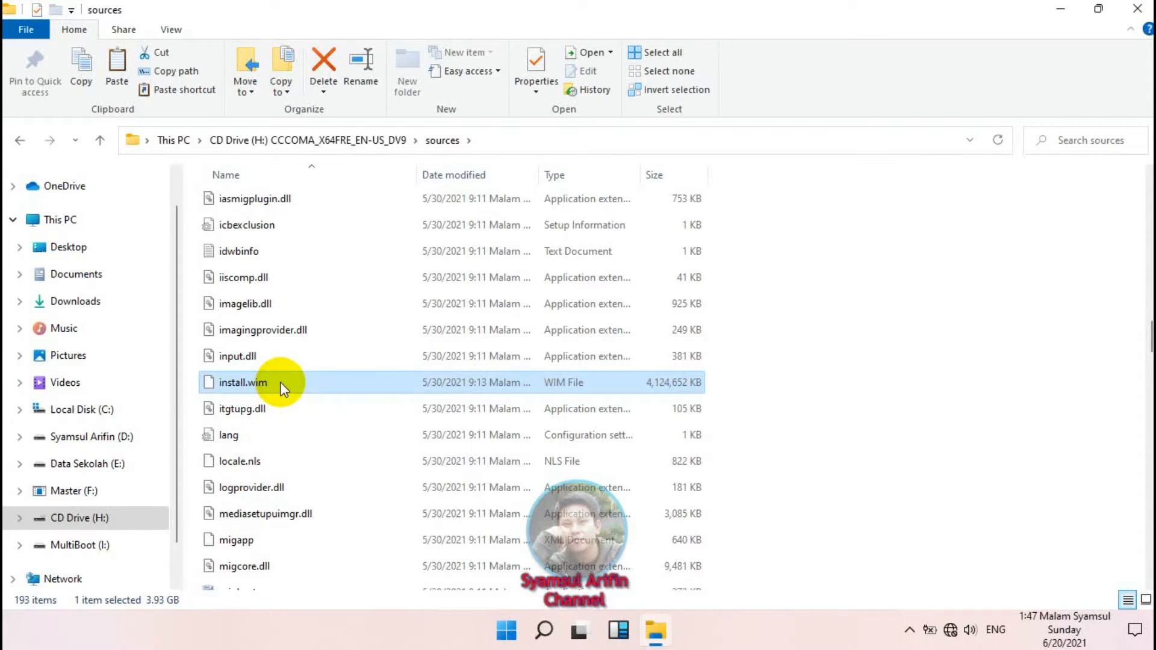
right_click(279, 383)
click(330, 282)
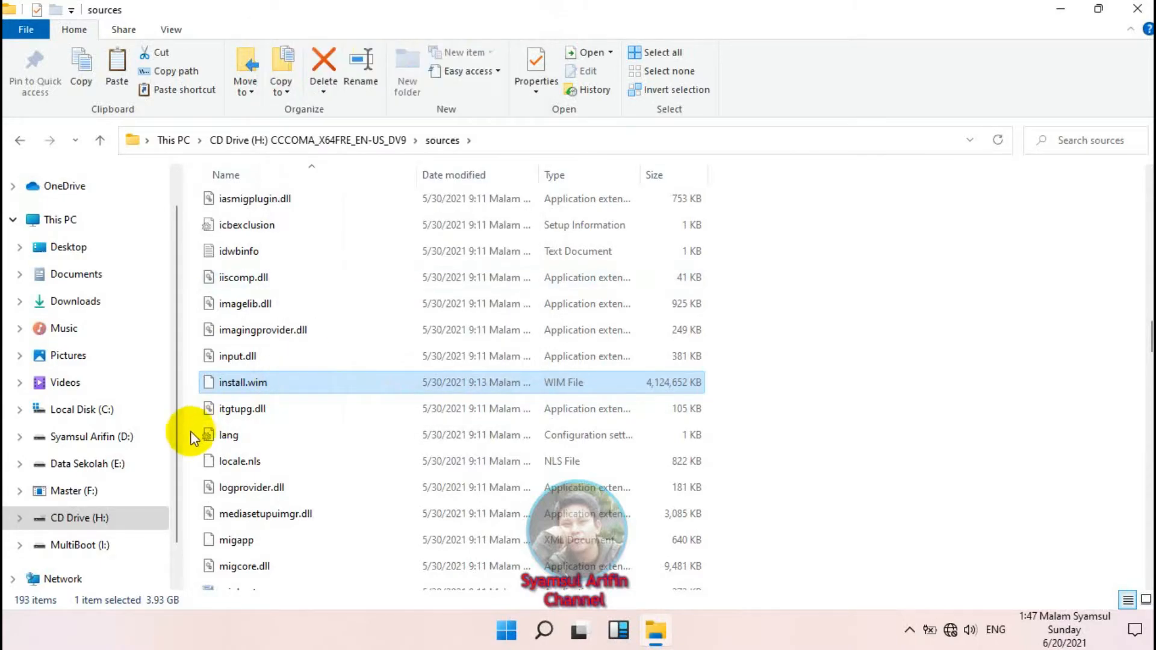
Step: Check for install.wim in the sources folder of the MultiBoot (I:) drive, and return to the drive's root
click(95, 544)
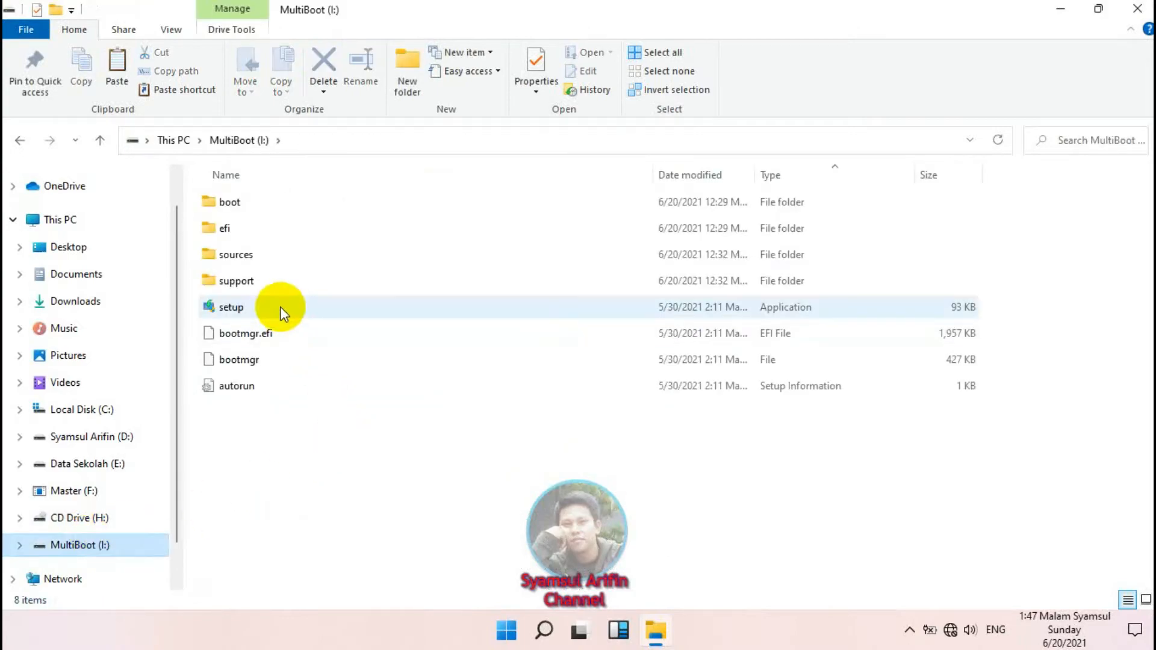
double_click(250, 262)
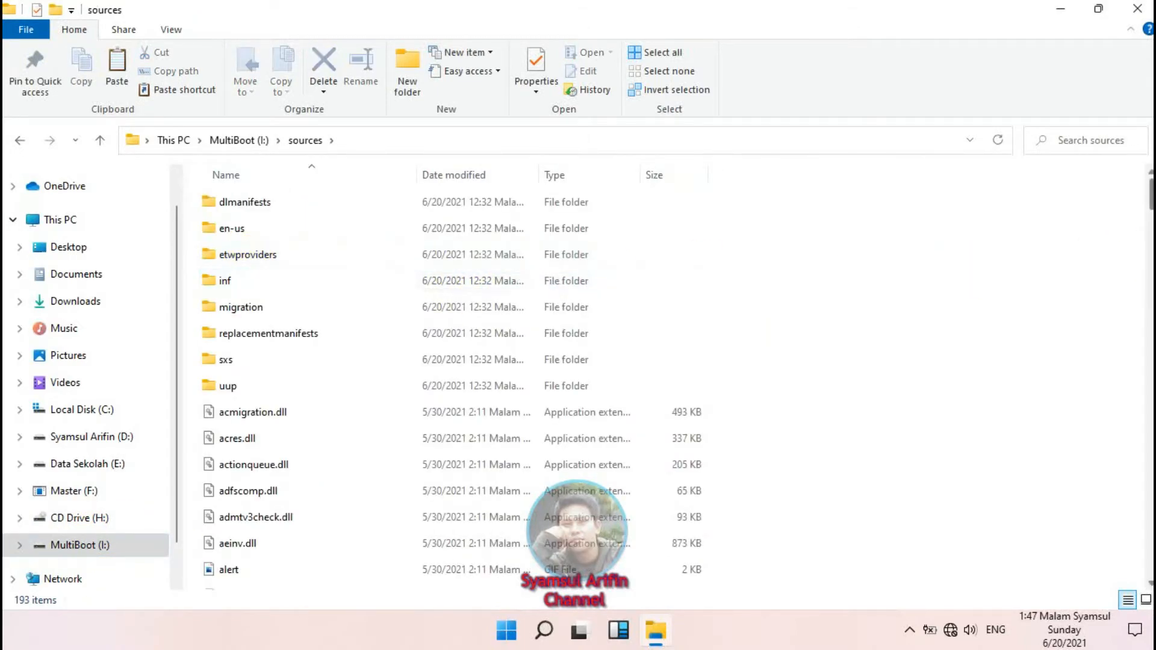
drag(1152, 186, 1152, 322)
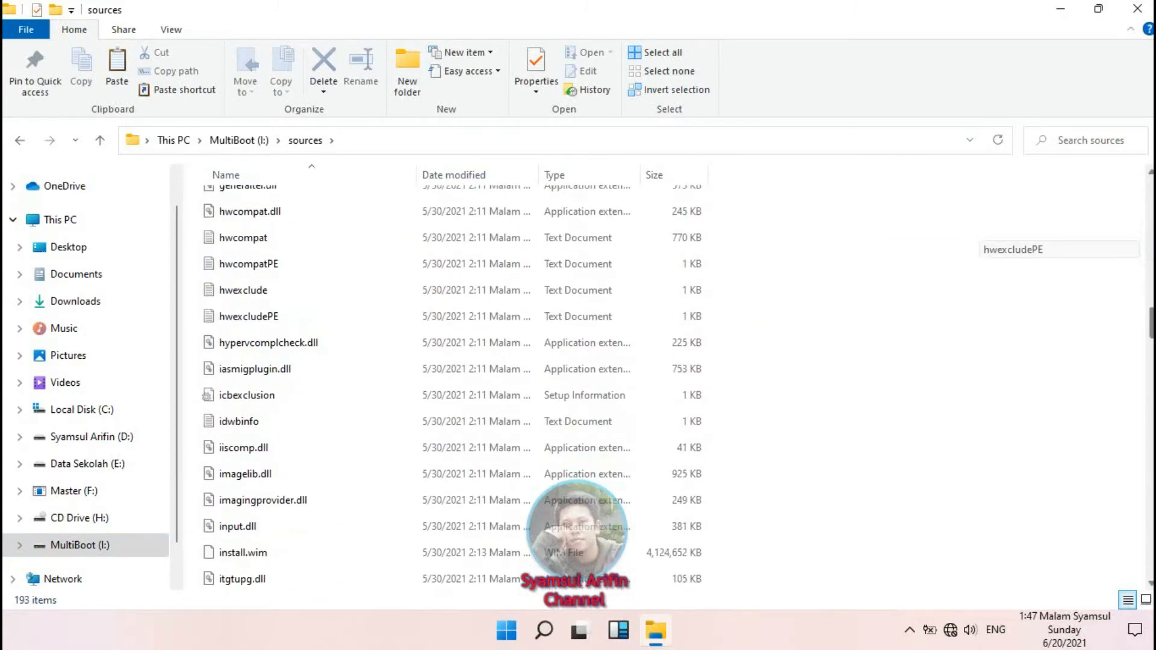
scroll(742, 272, down, 5)
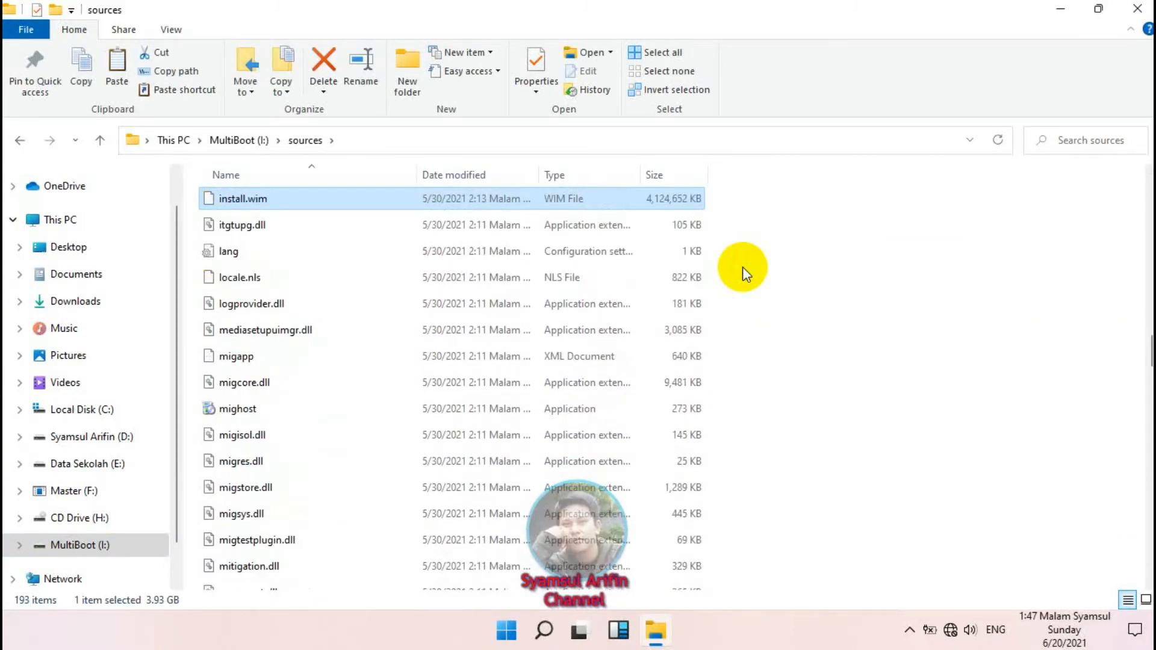
click(273, 201)
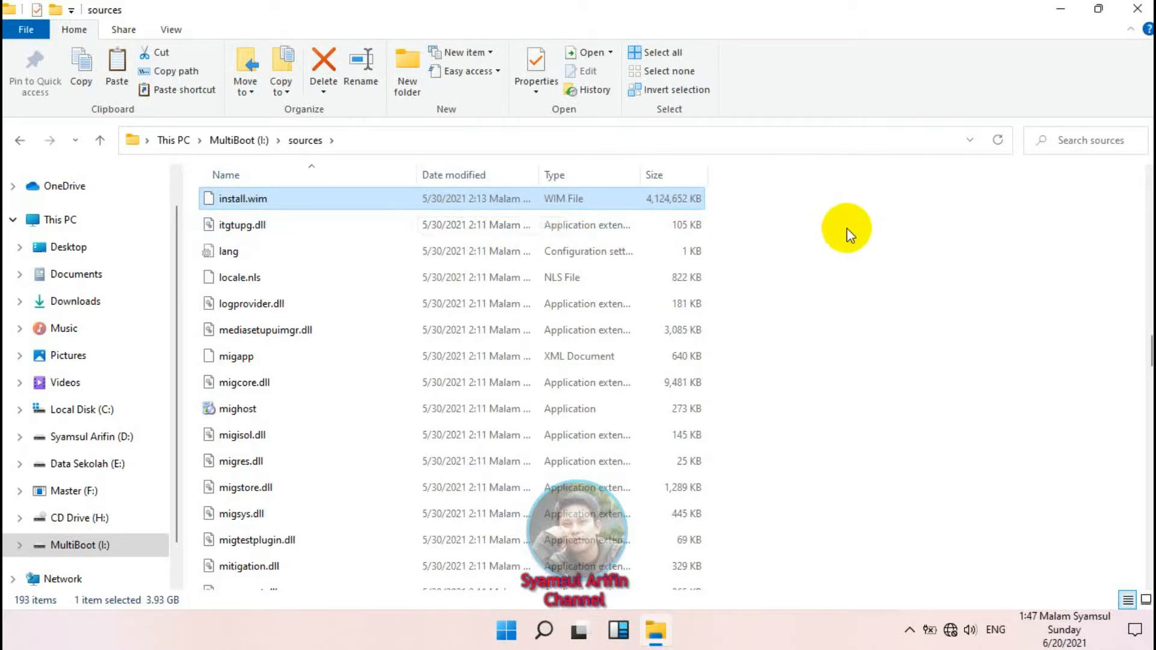
click(846, 227)
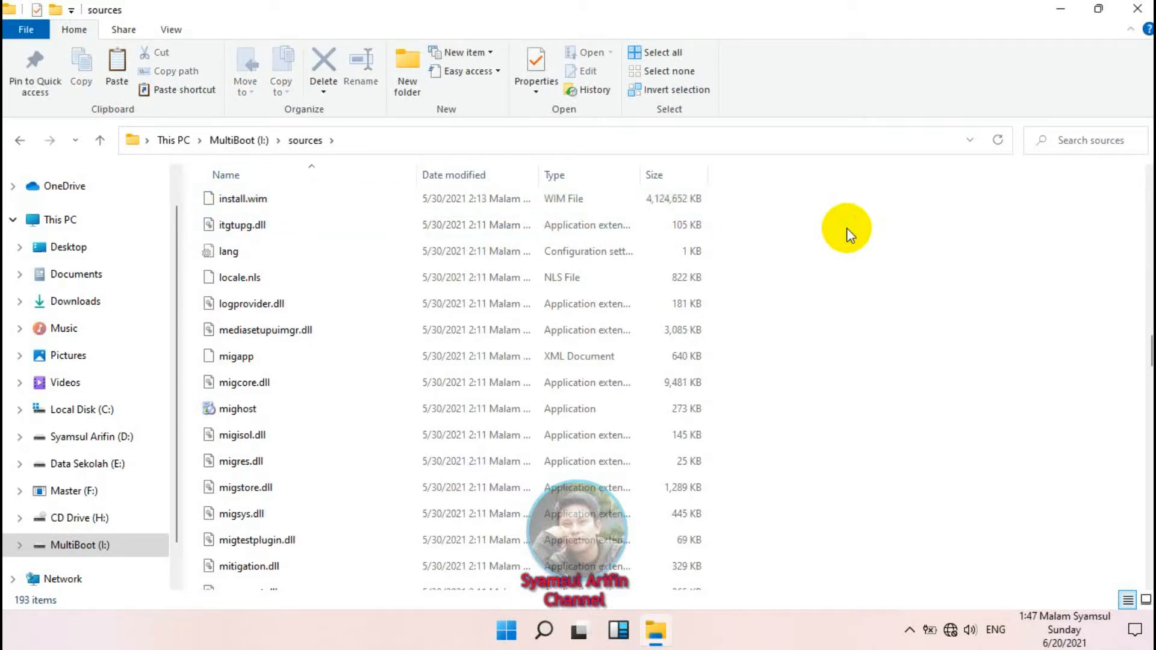
click(225, 139)
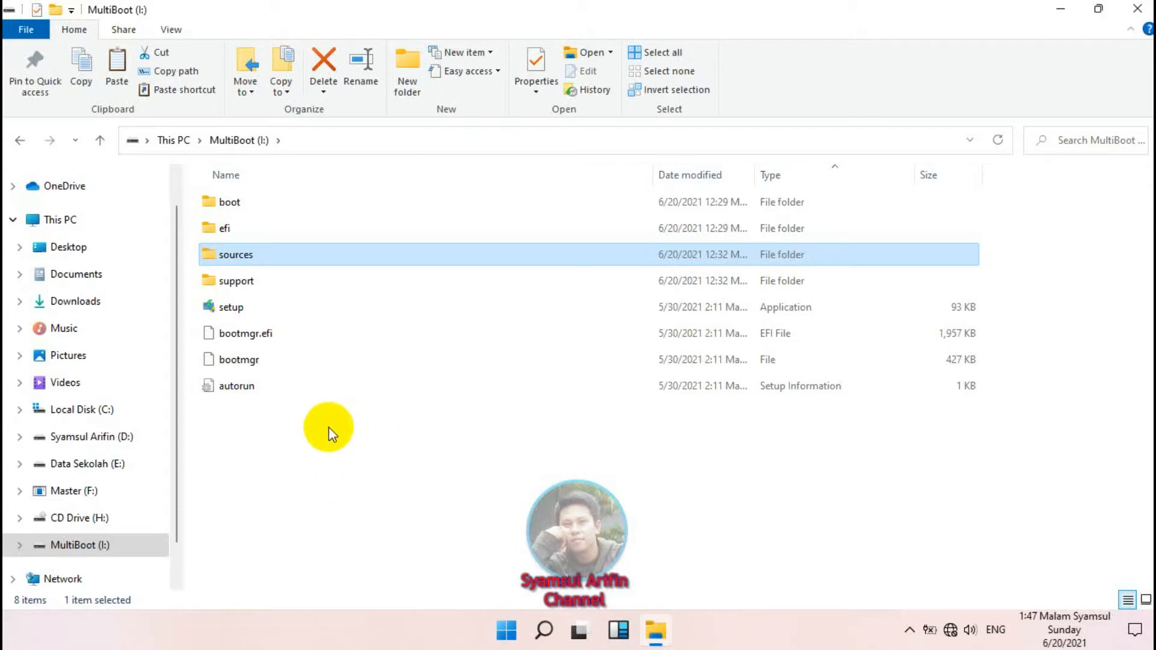
Step: Copy the appraiserres.dll file from the Downloads folder
click(93, 300)
scroll(467, 446, down, 3)
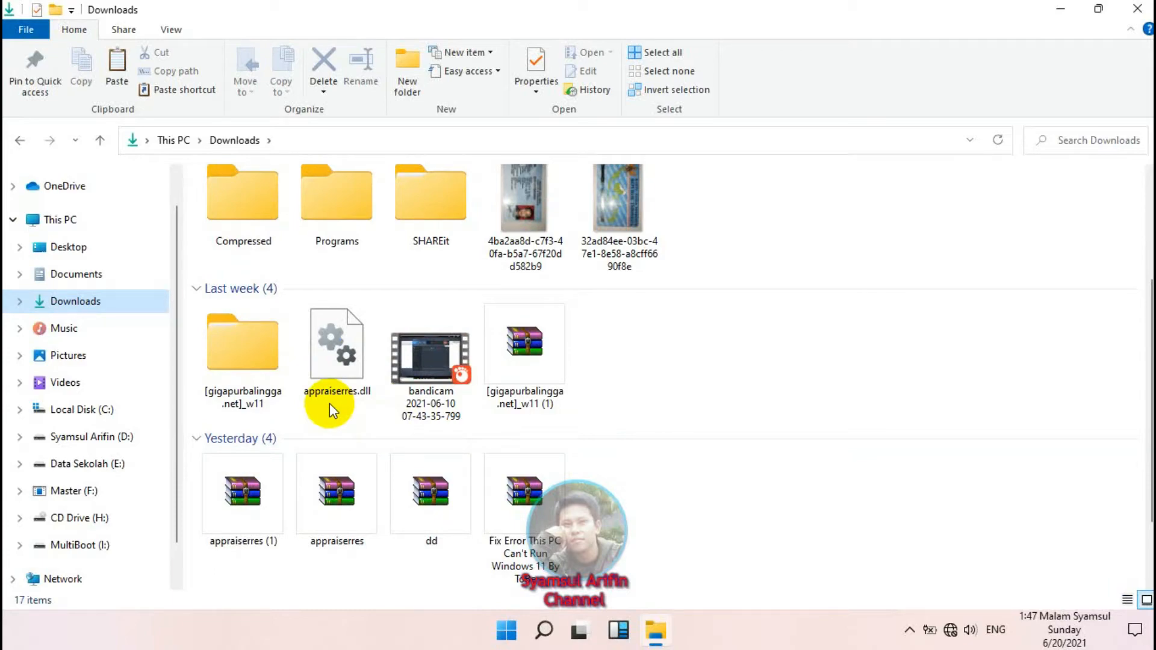
click(349, 358)
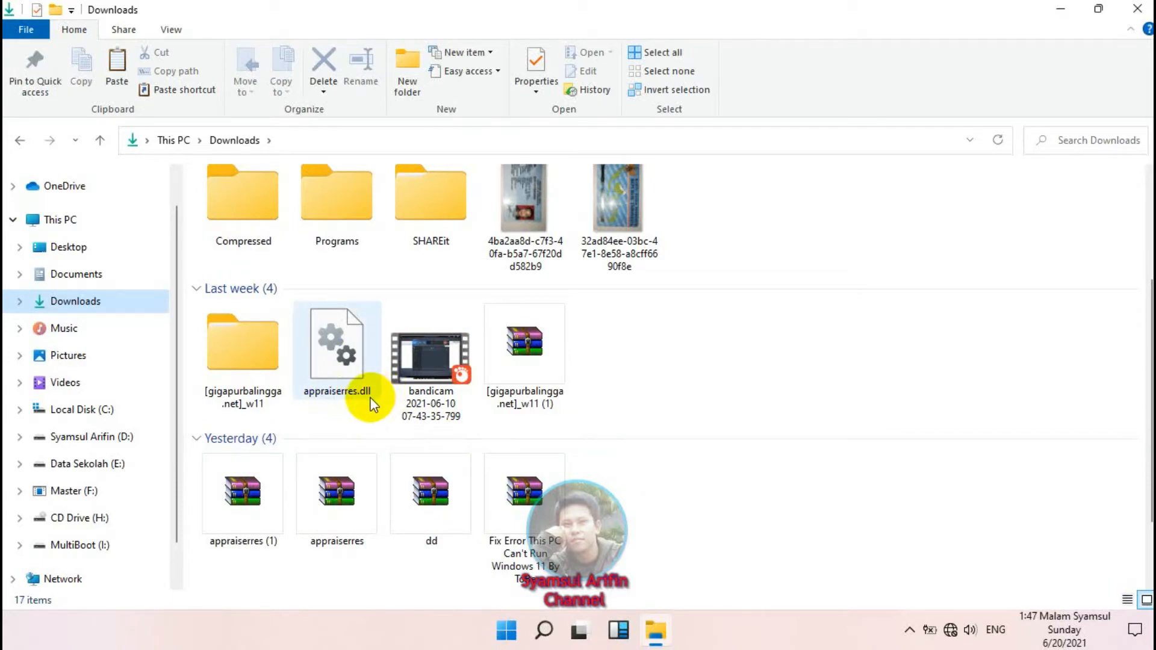
click(344, 365)
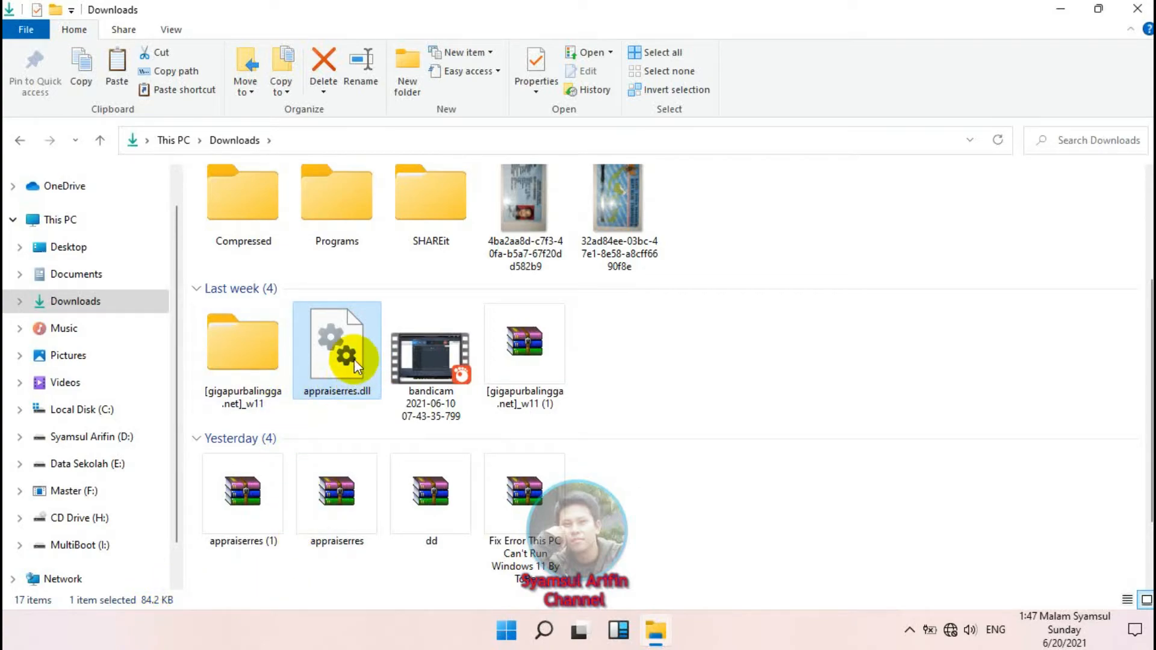
right_click(333, 360)
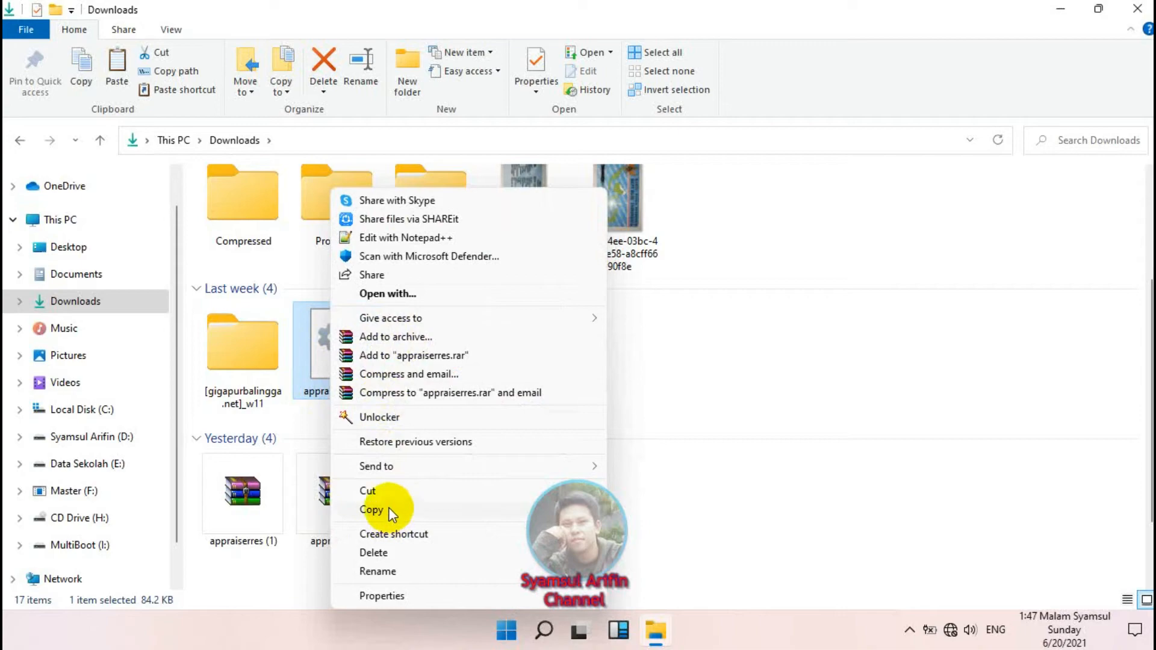
click(371, 510)
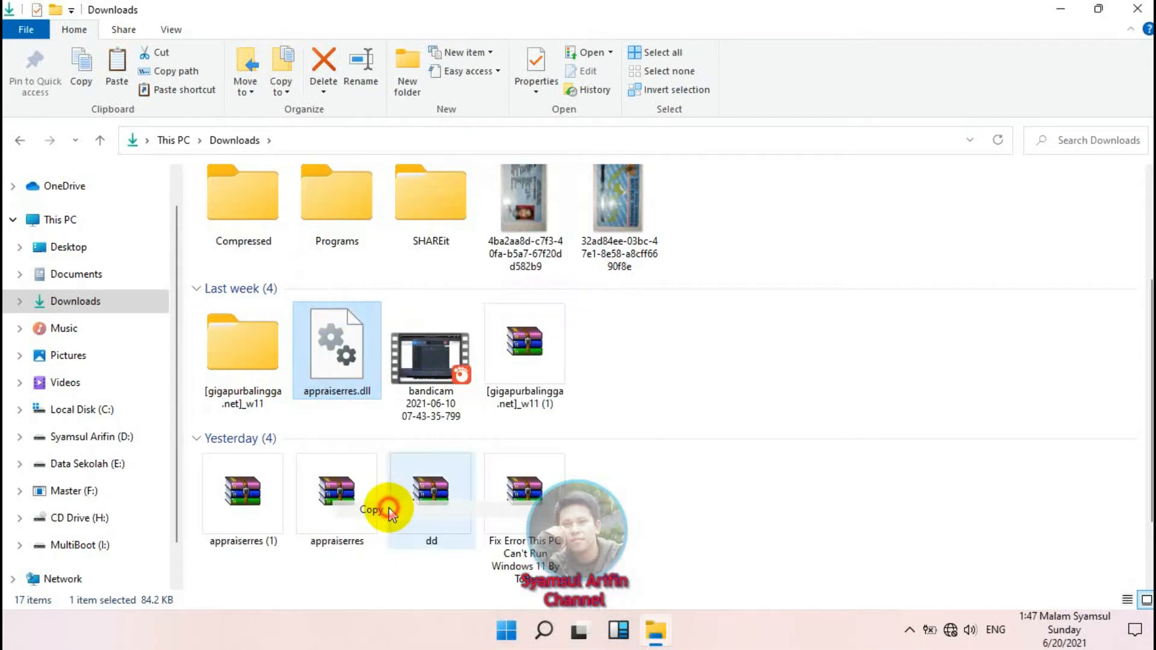
Step: Open the sources folder on the MultiBoot (I:) drive and select its existing appraiserres.dll file
click(71, 492)
click(99, 545)
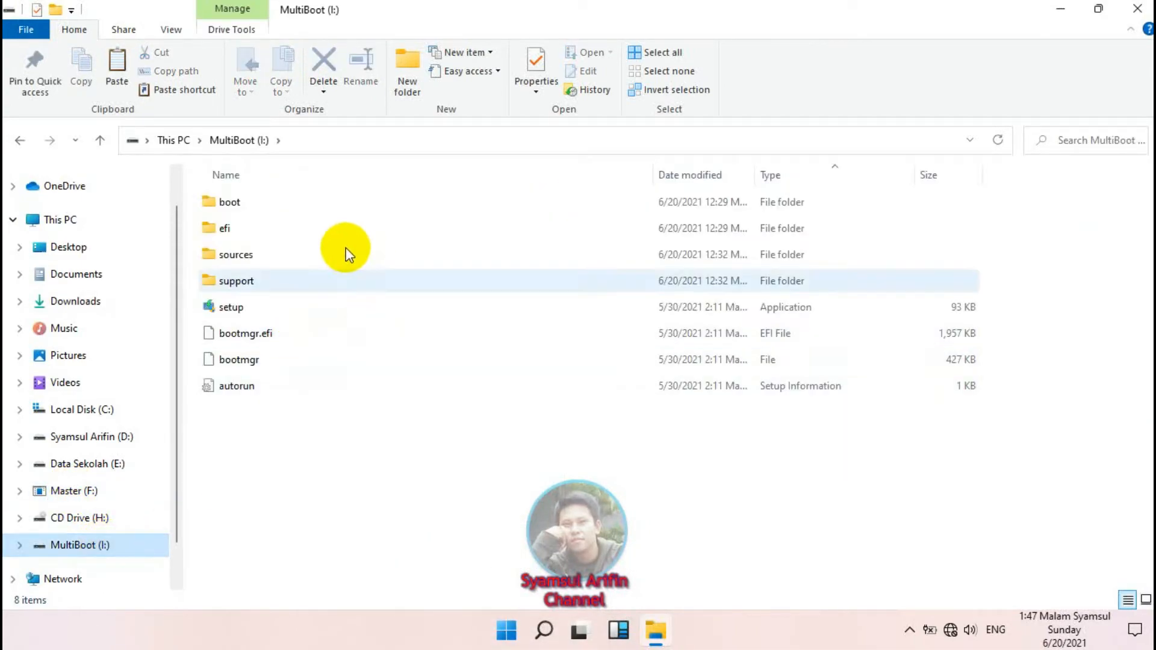
click(250, 259)
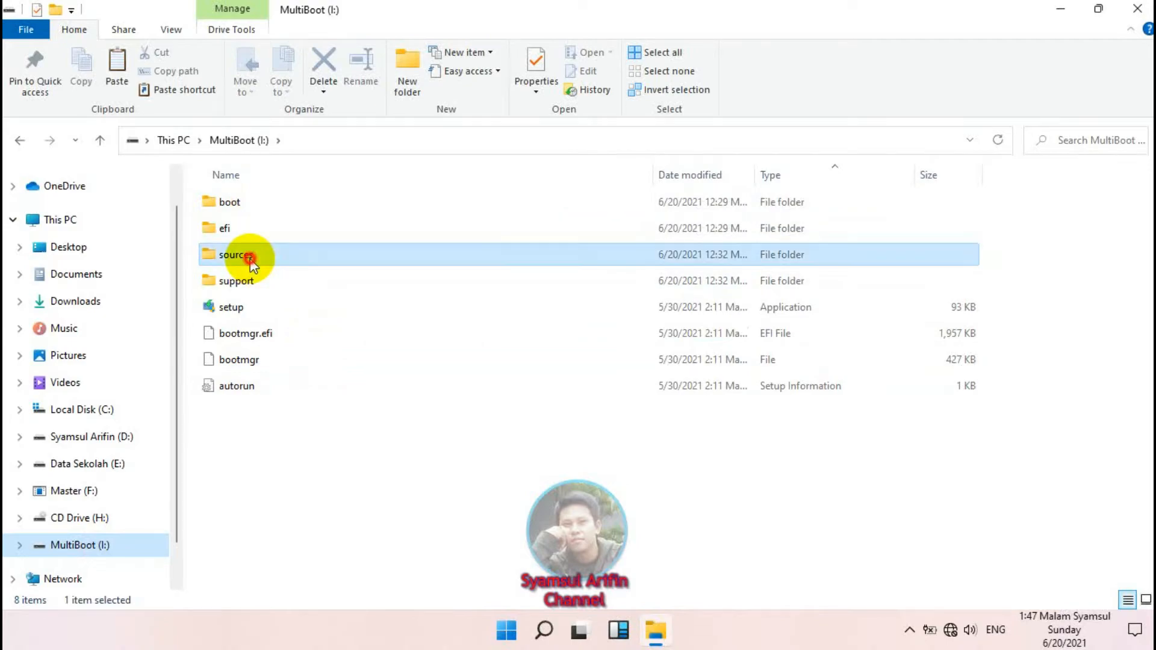
double_click(250, 258)
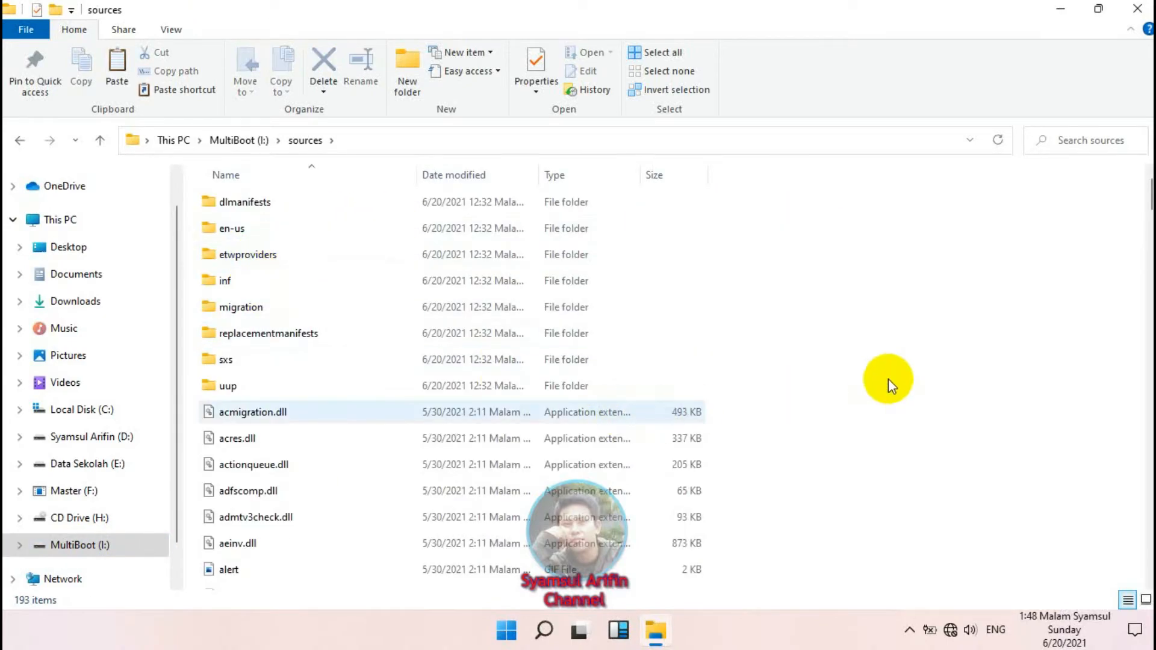
key(a)
key(p)
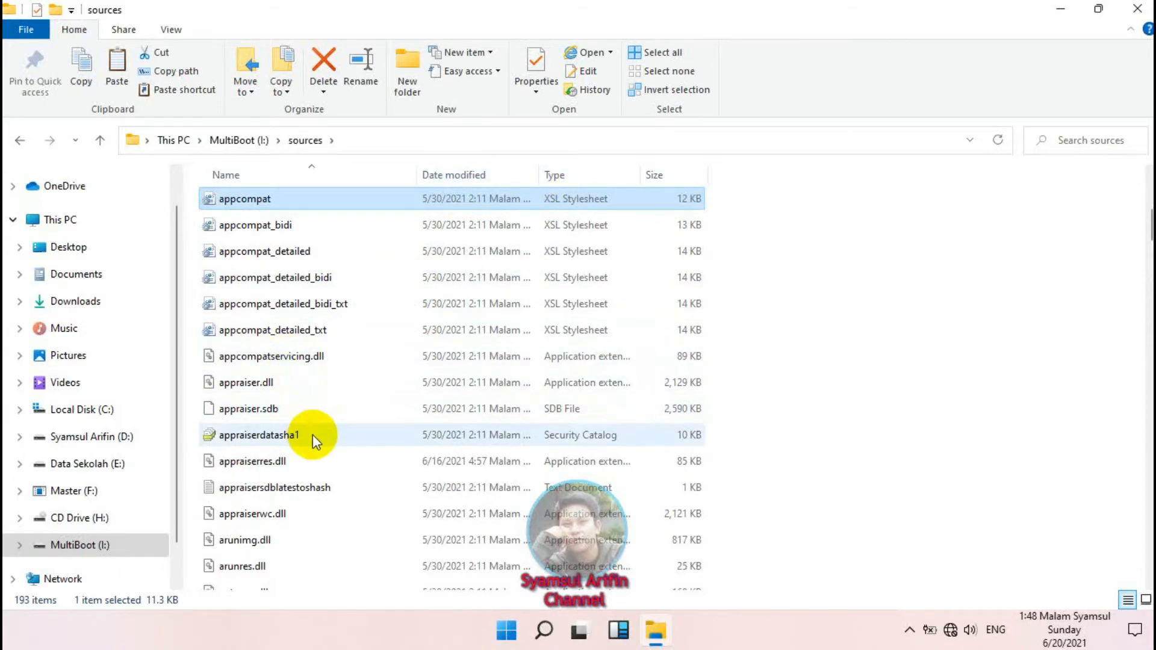
scroll(312, 435, down, 1)
click(275, 423)
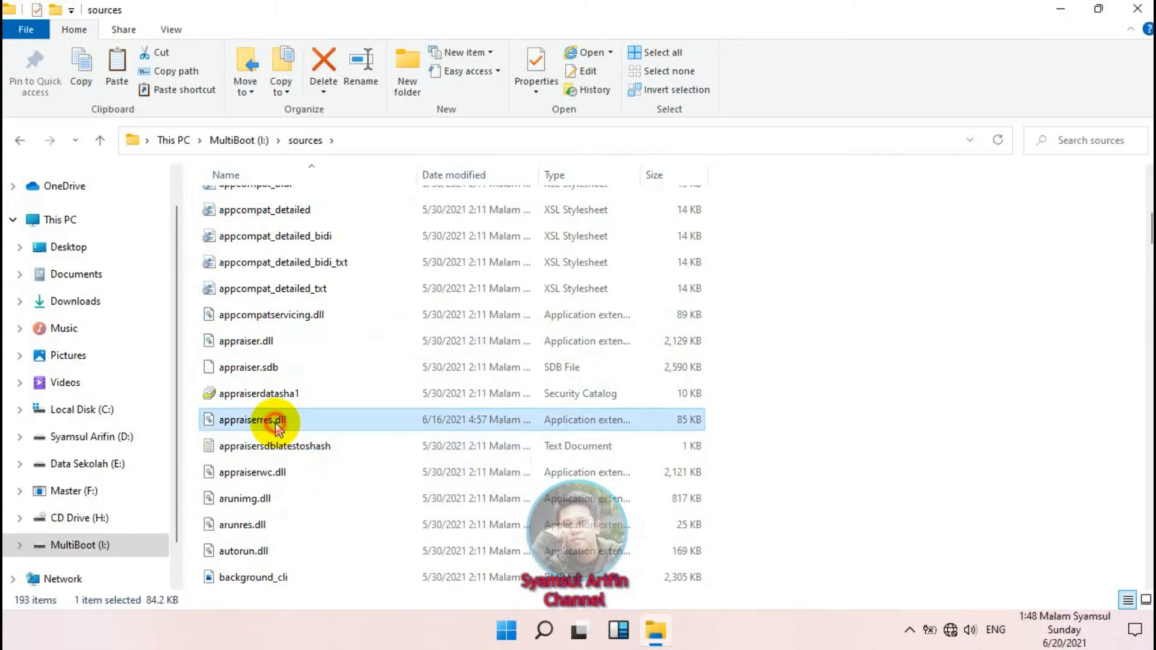
Step: Return to the root of the MultiBoot (I:) drive and select the setup application
right_click(809, 354)
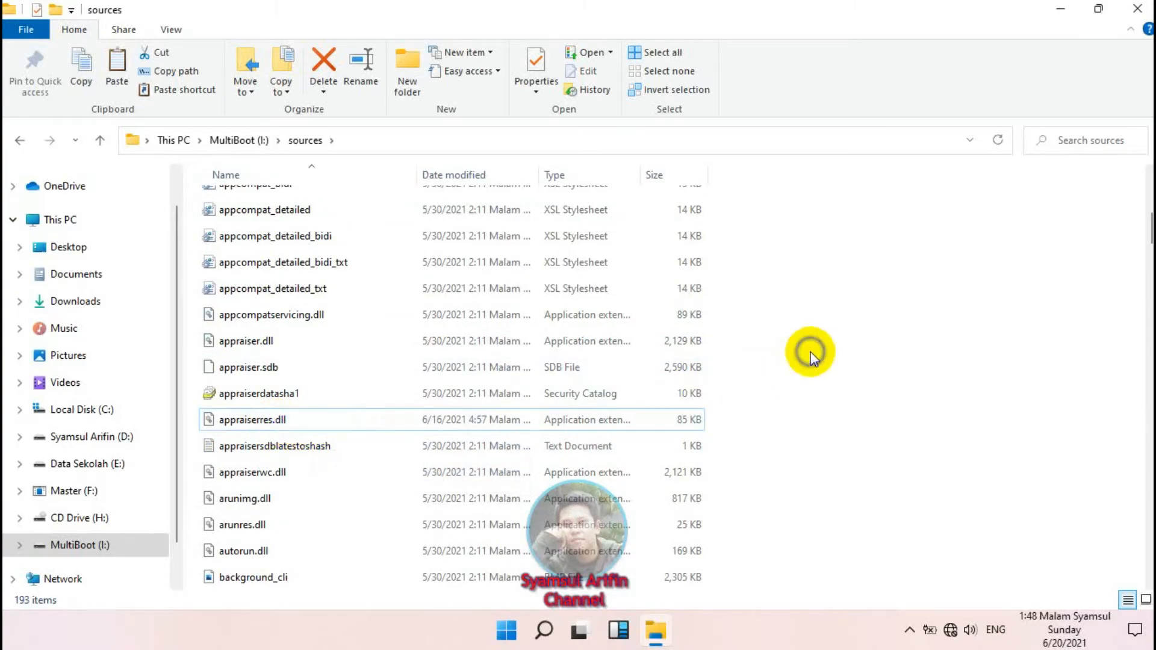
click(825, 243)
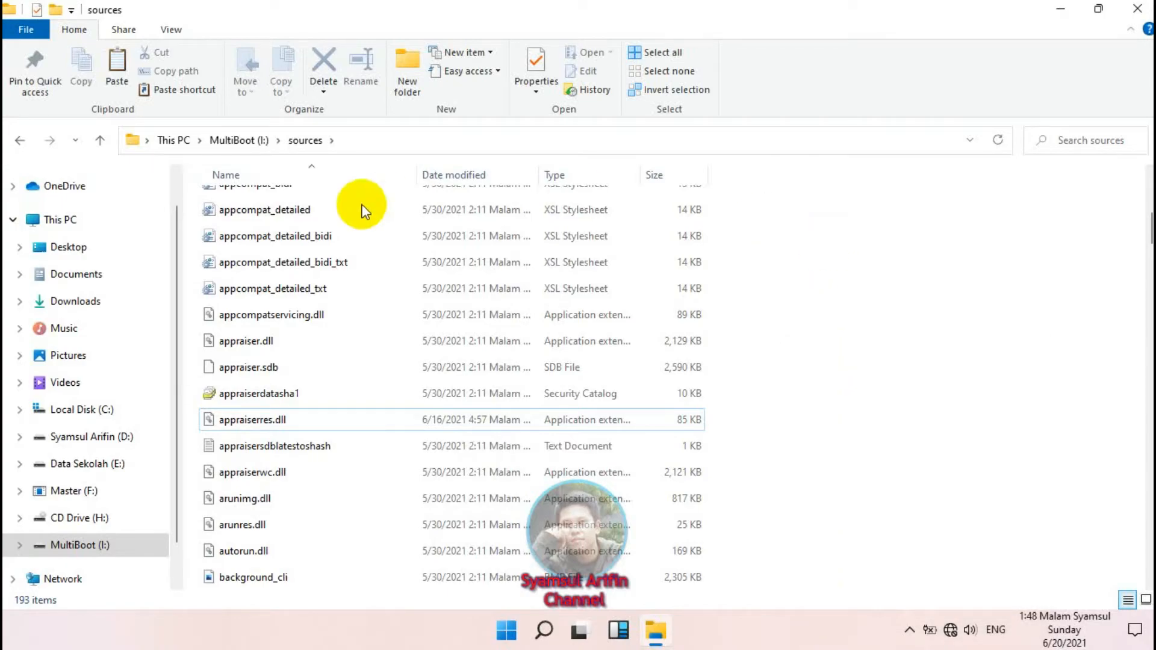
click(236, 140)
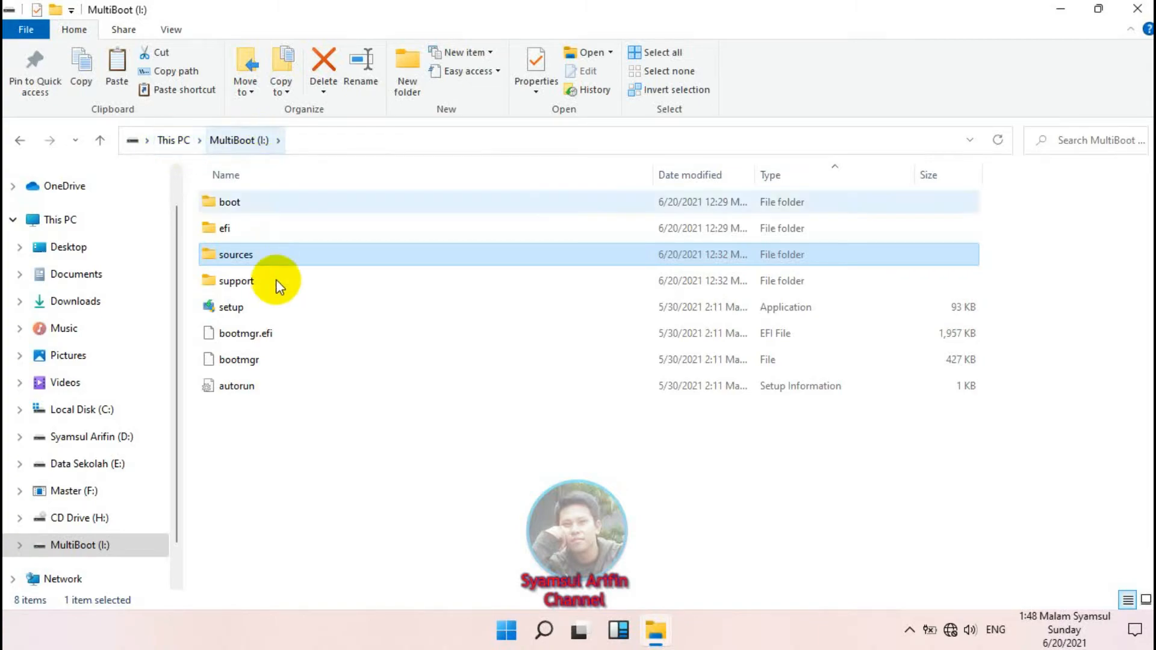
click(284, 457)
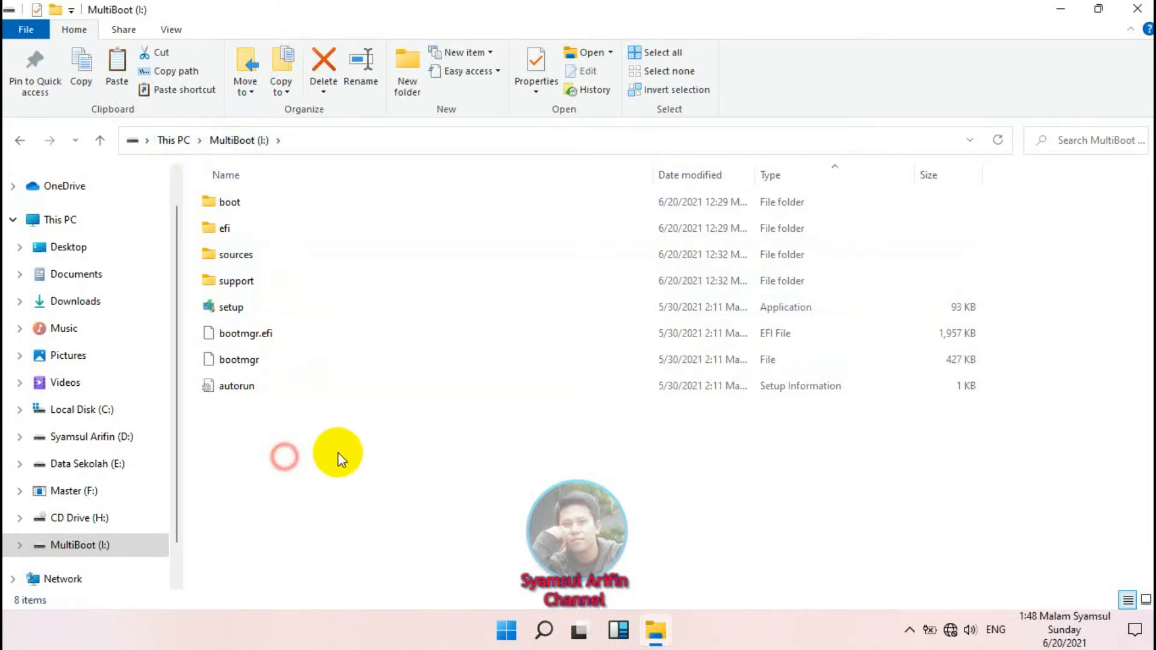
click(255, 313)
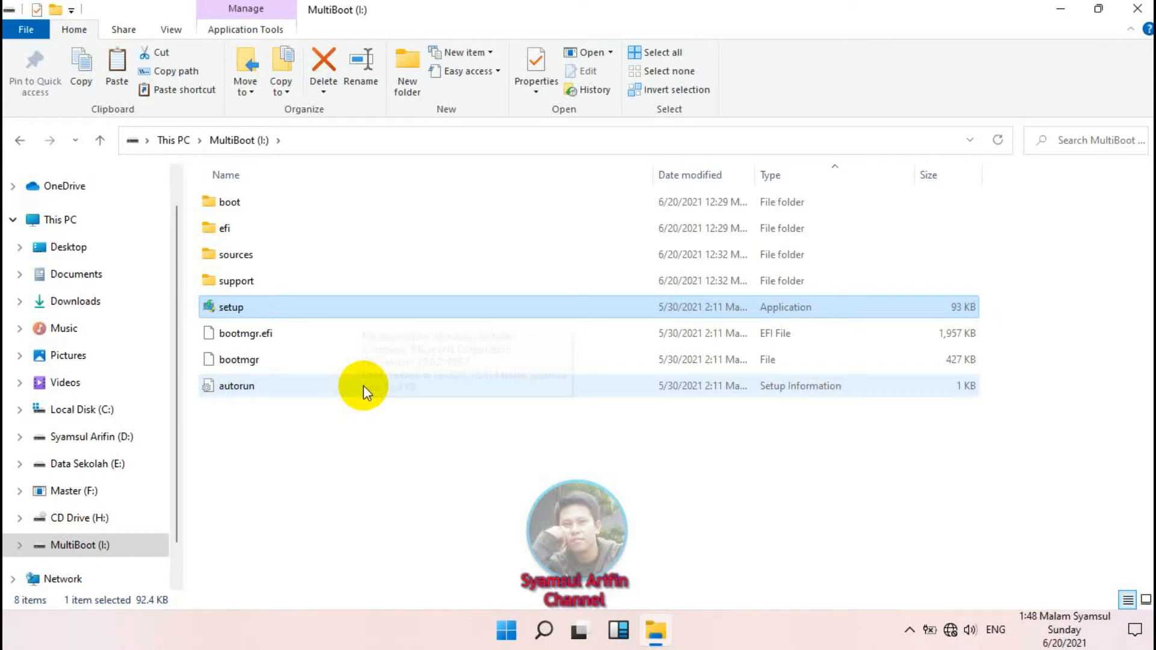
click(1066, 9)
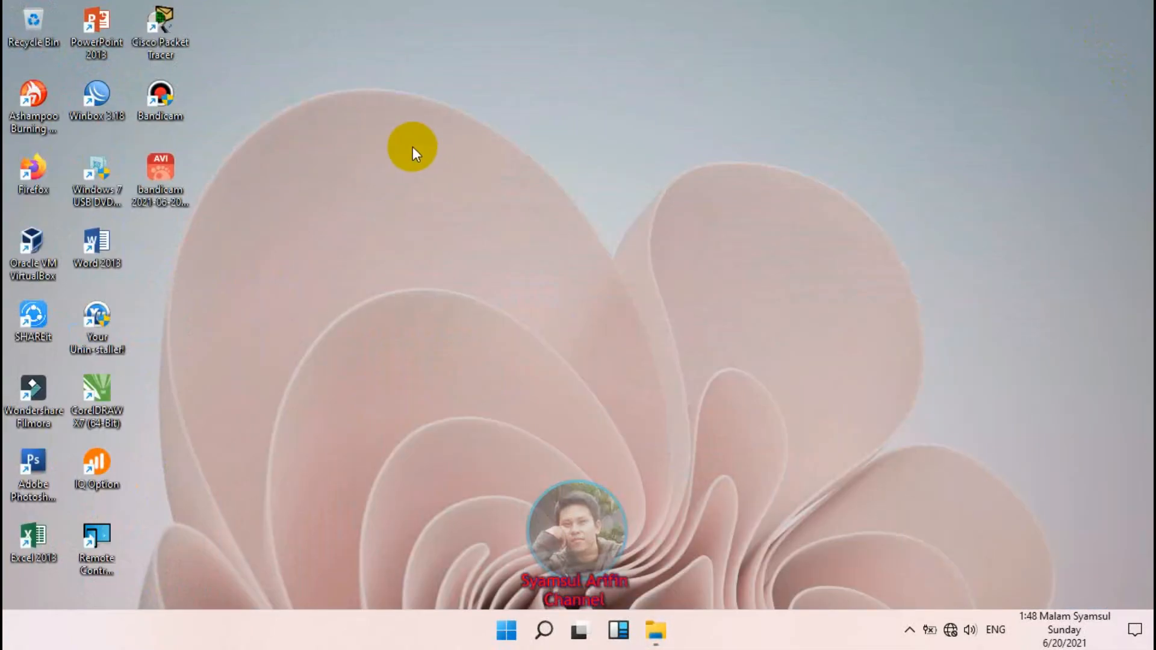
right_click(413, 146)
click(476, 197)
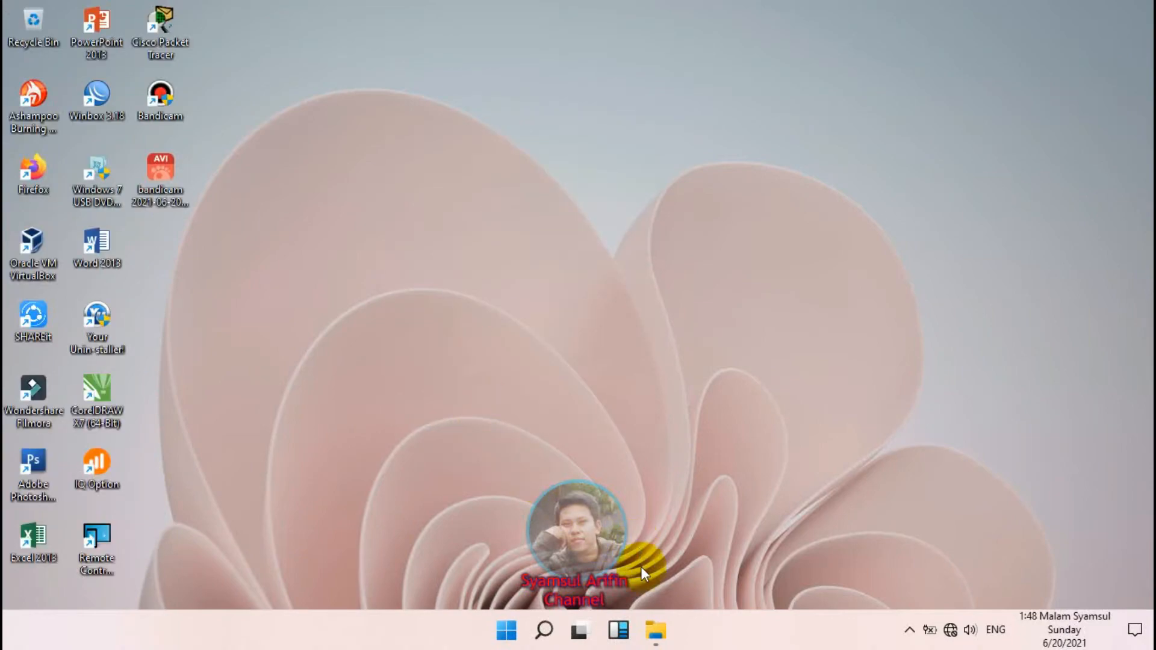
click(656, 630)
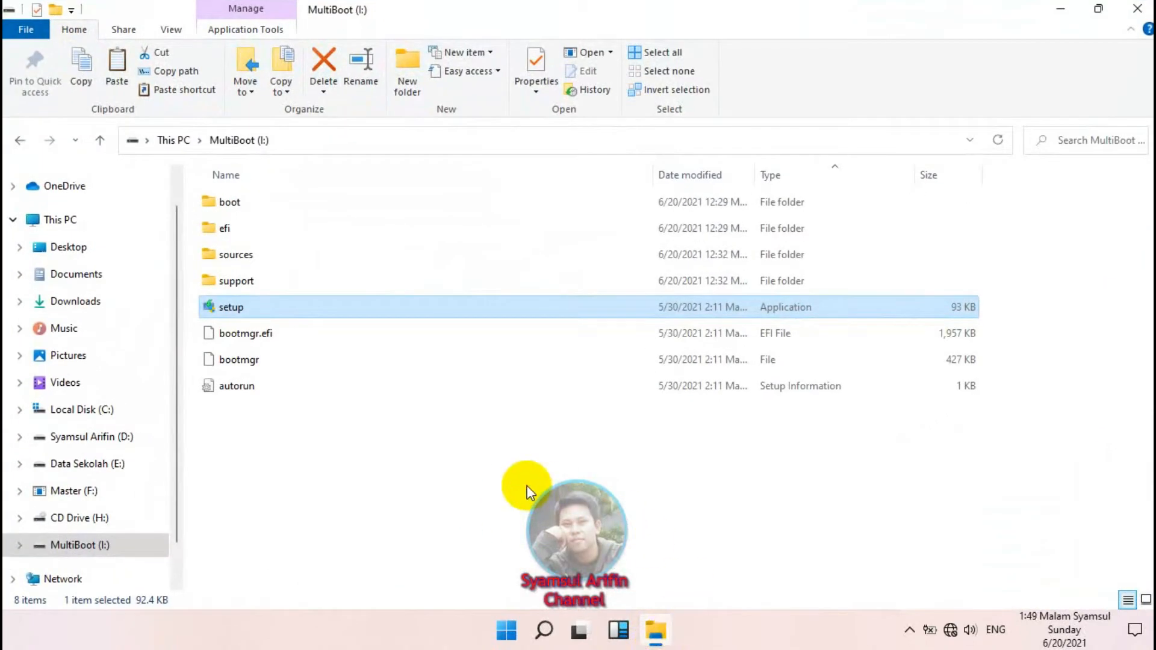
click(1061, 9)
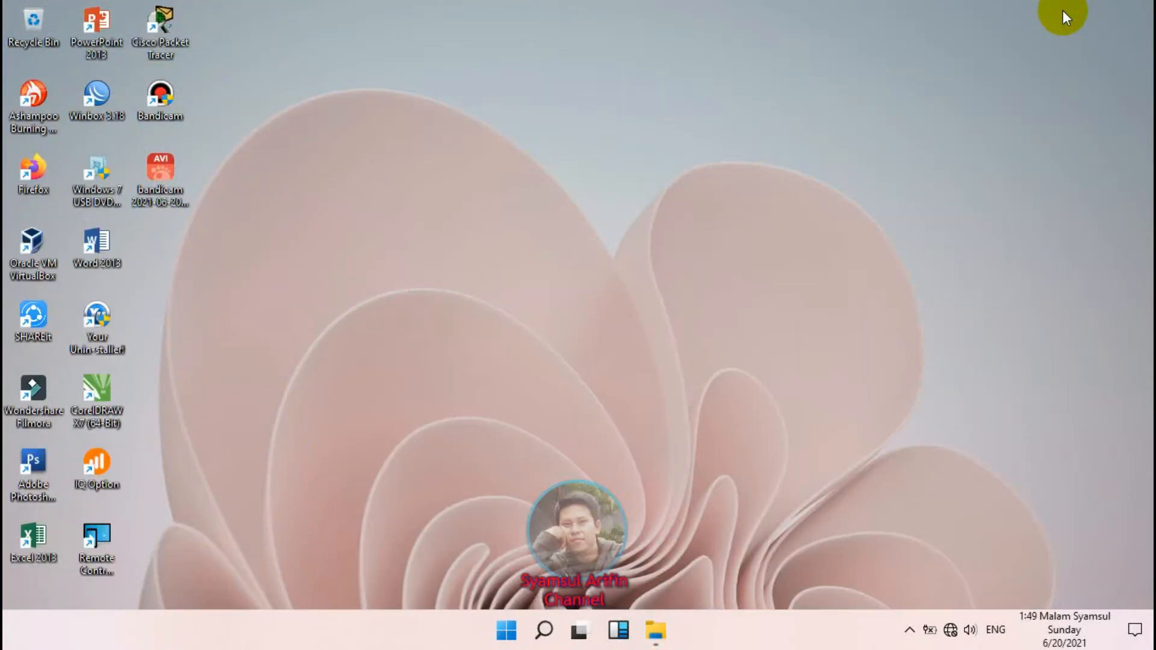
right_click(508, 142)
click(565, 186)
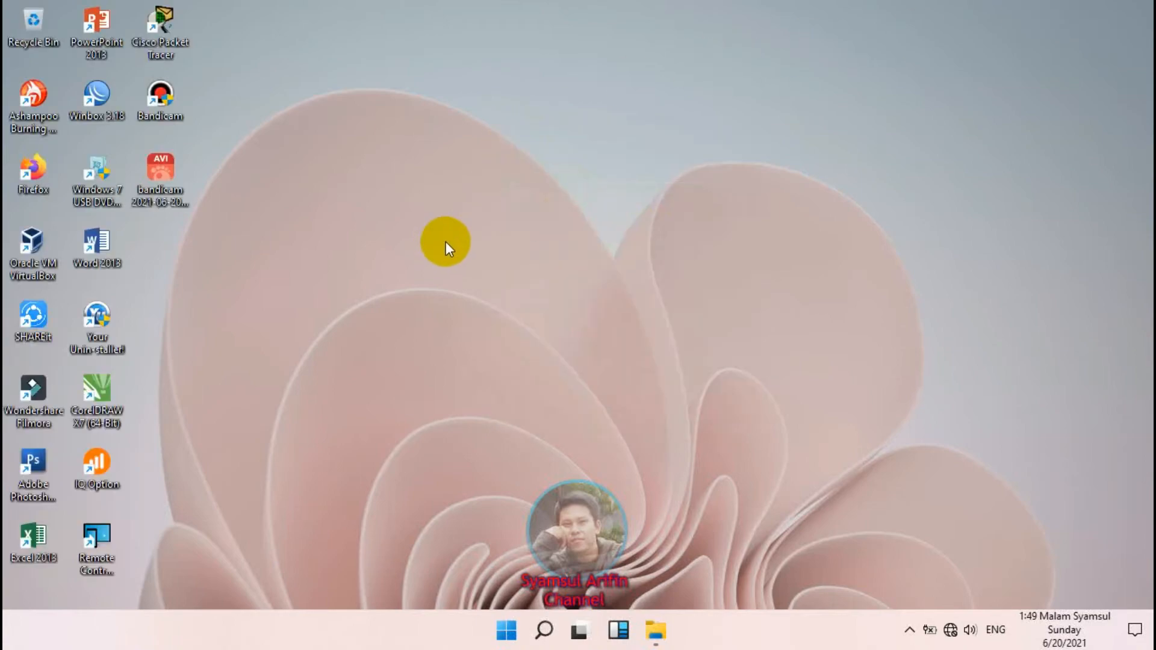
click(663, 621)
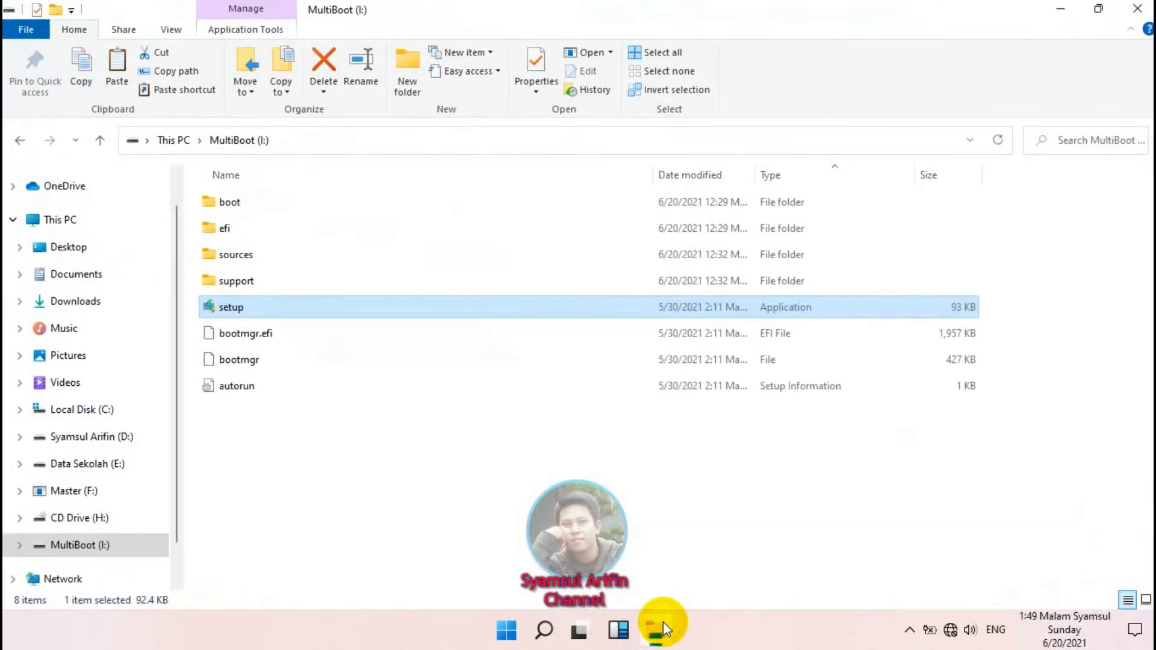
Step: Search the installed apps for UltraISO, and dismiss the search
key(super)
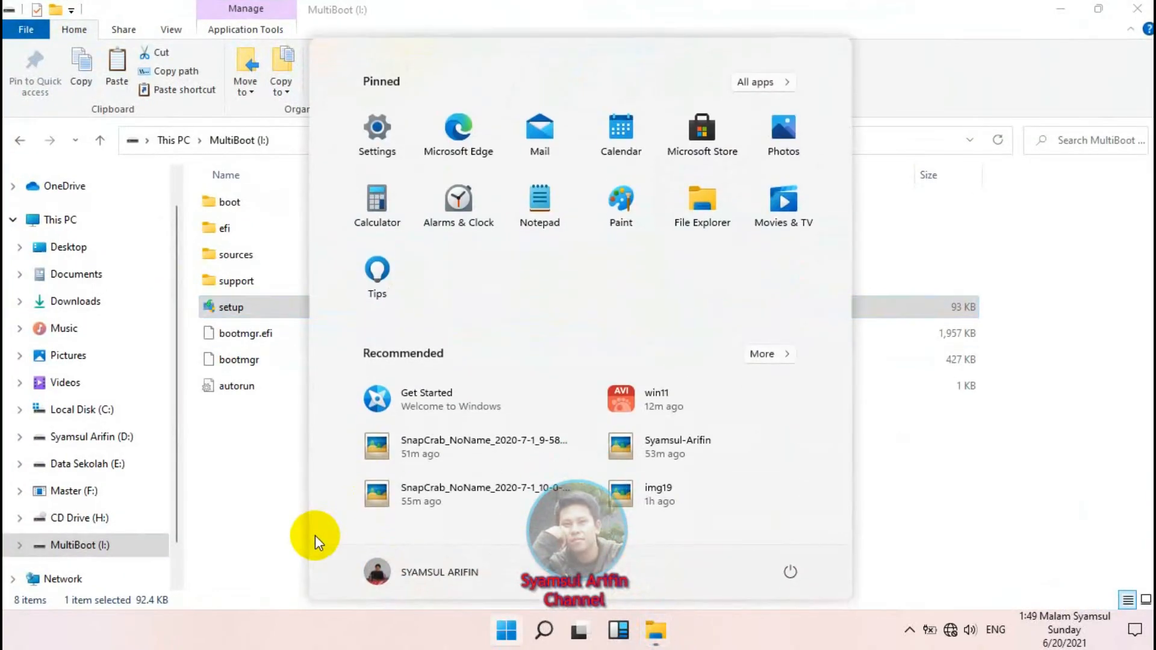
text(ult)
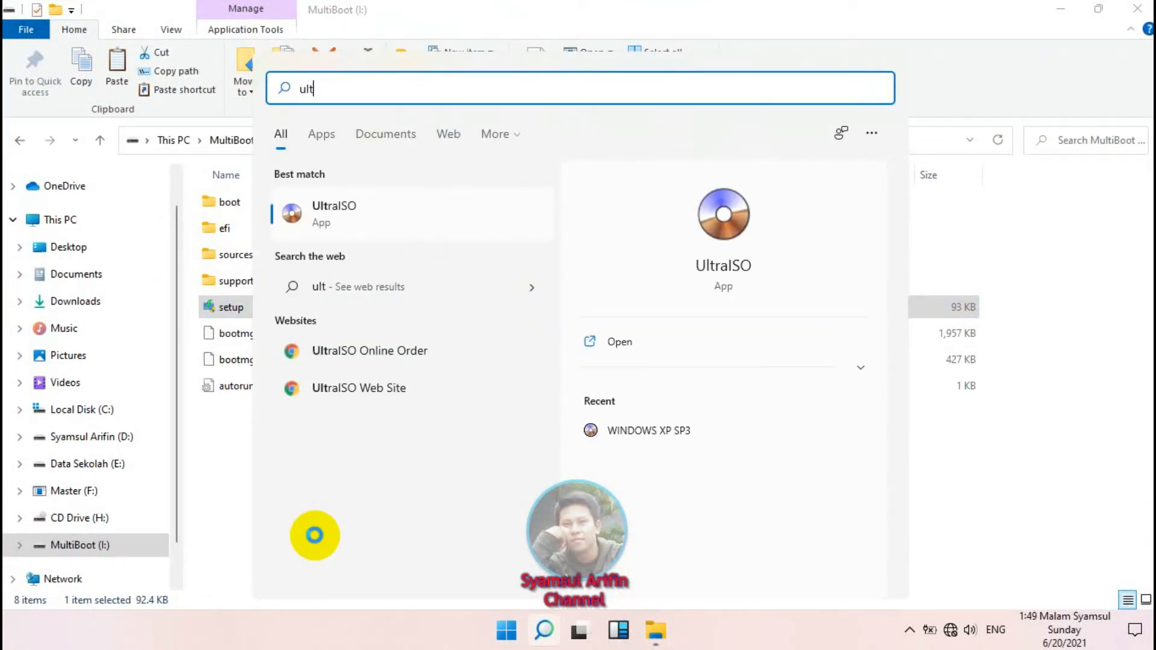
key(Escape)
click(377, 529)
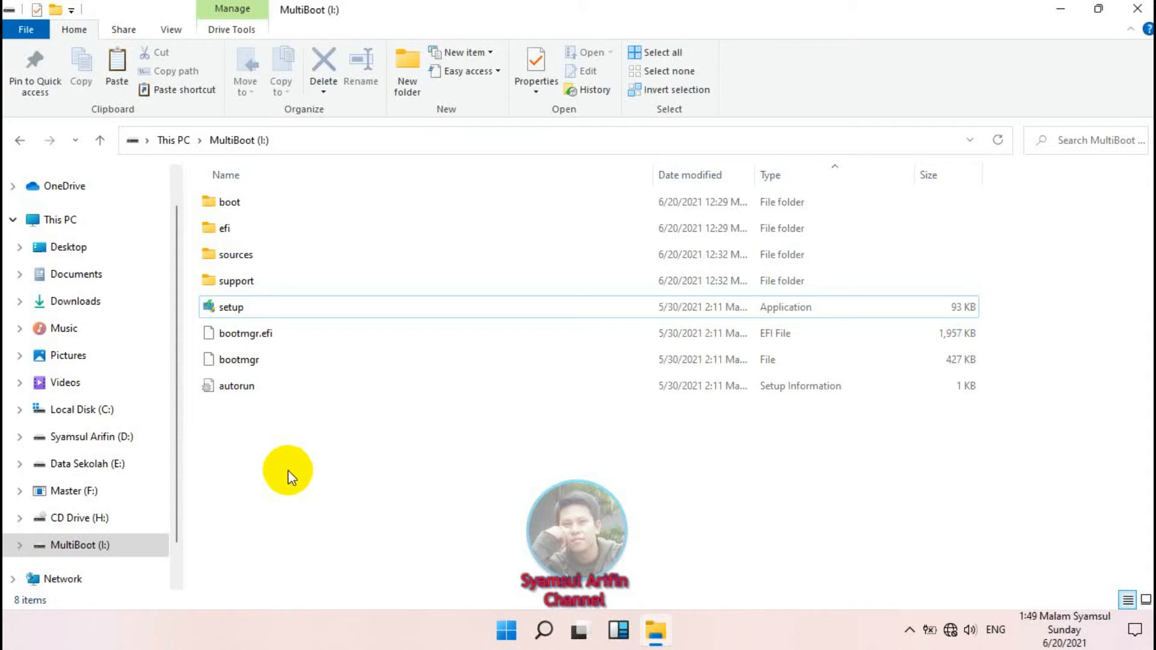
Step: Open the sources folder of CD Drive (H:) and locate the install.wim file
click(87, 493)
click(87, 519)
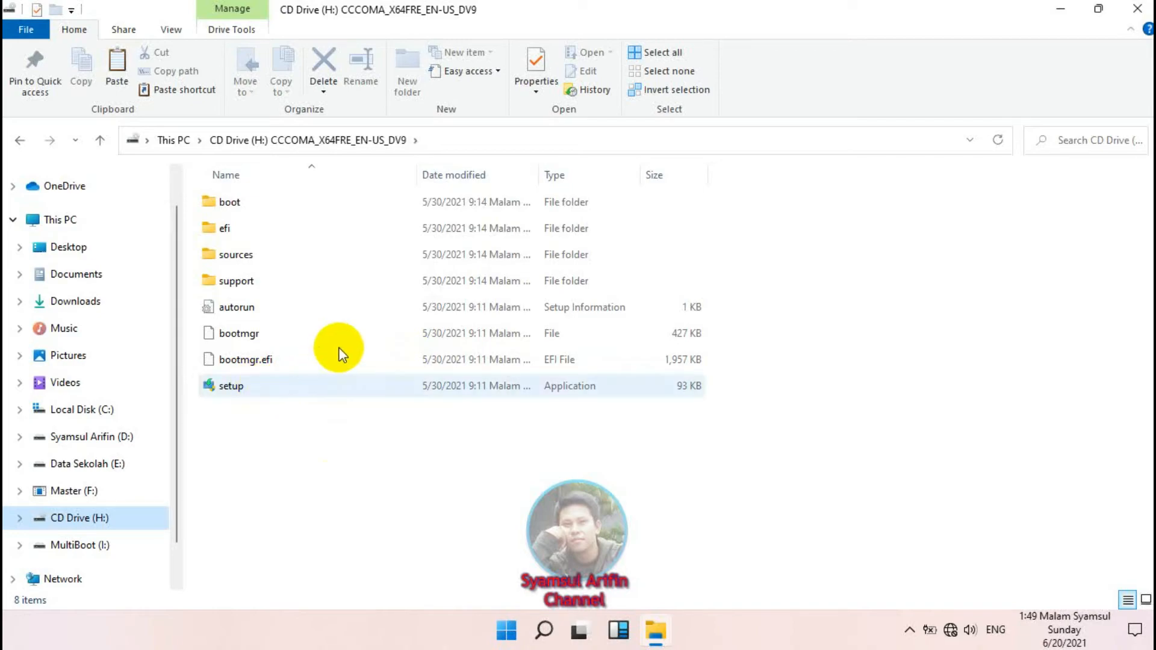
double_click(244, 263)
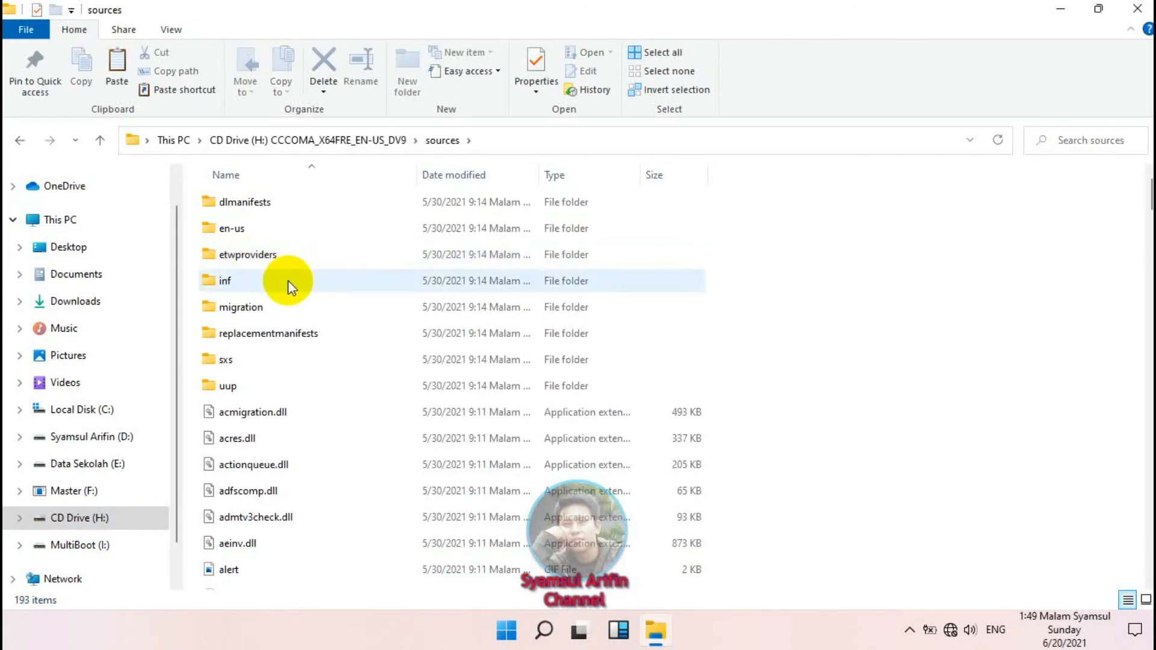
click(353, 141)
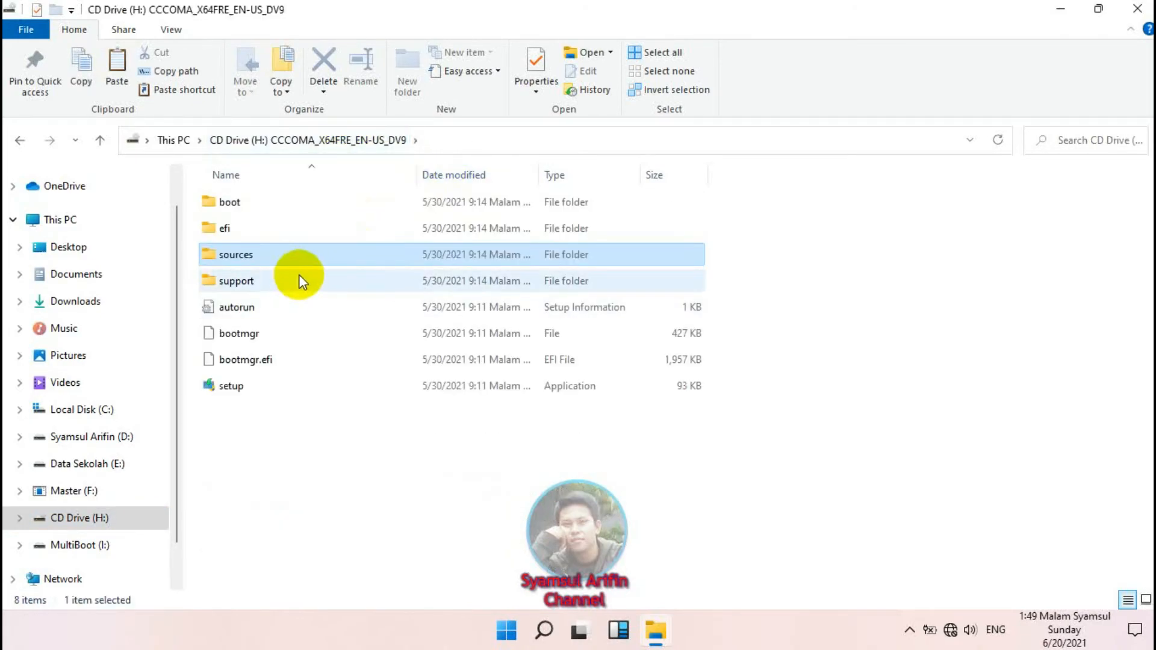
double_click(267, 255)
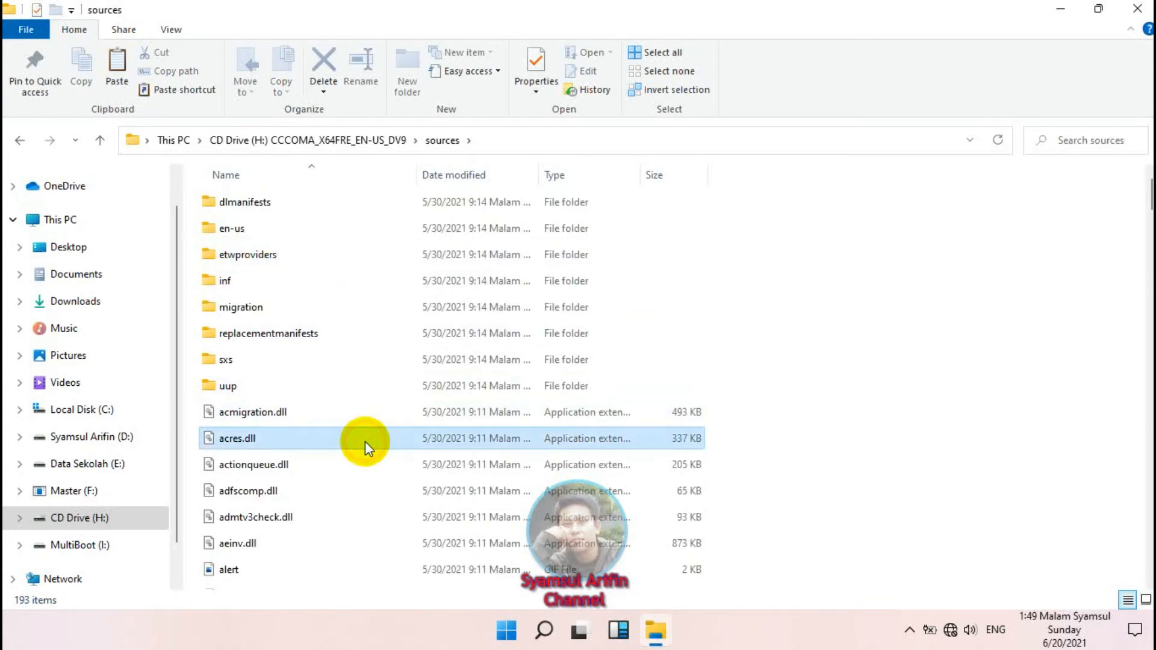
text(install)
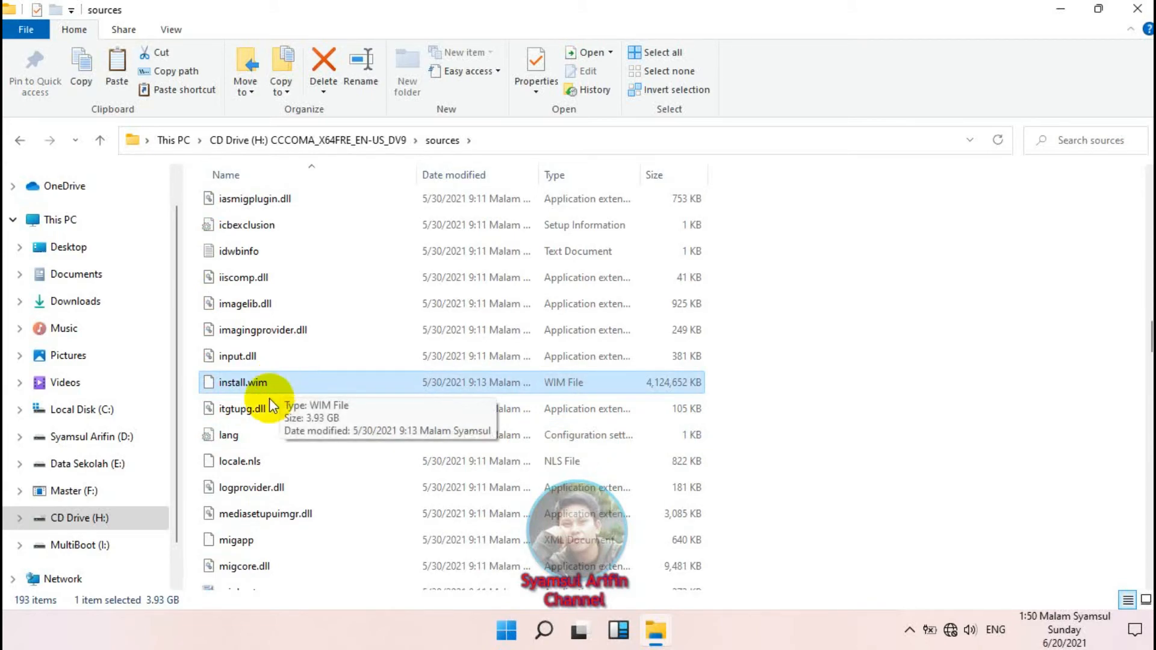
Step: View the sources folder on the MultiBoot (I:) drive, and select the appraiserres.dll file in the Downloads folder
click(96, 545)
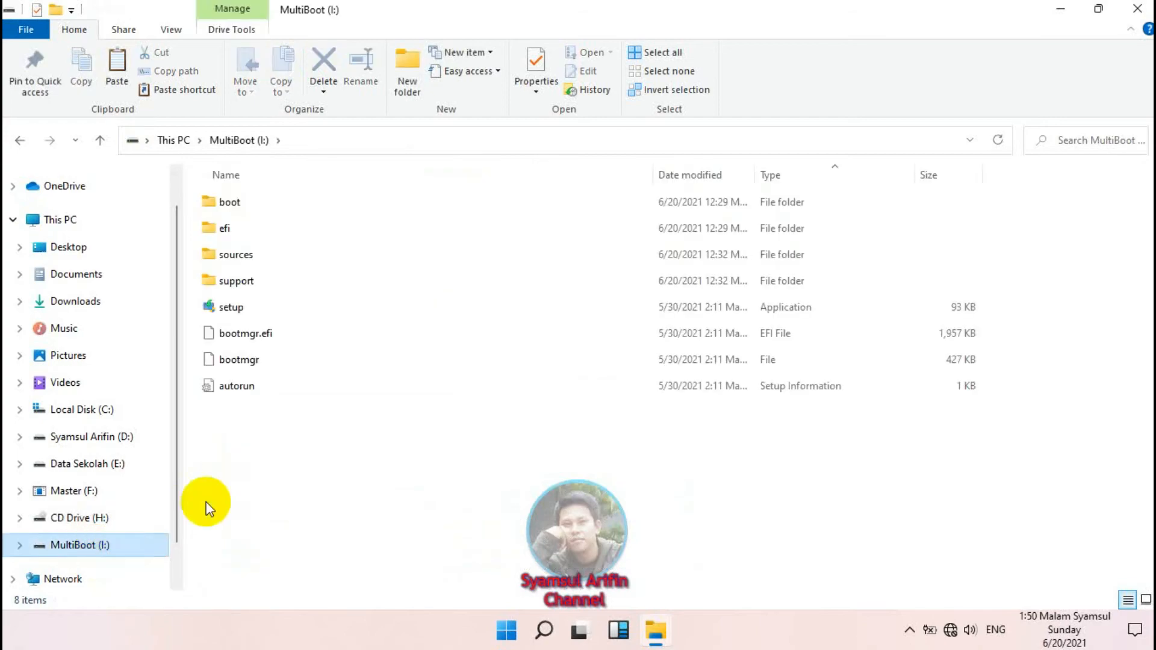
double_click(259, 252)
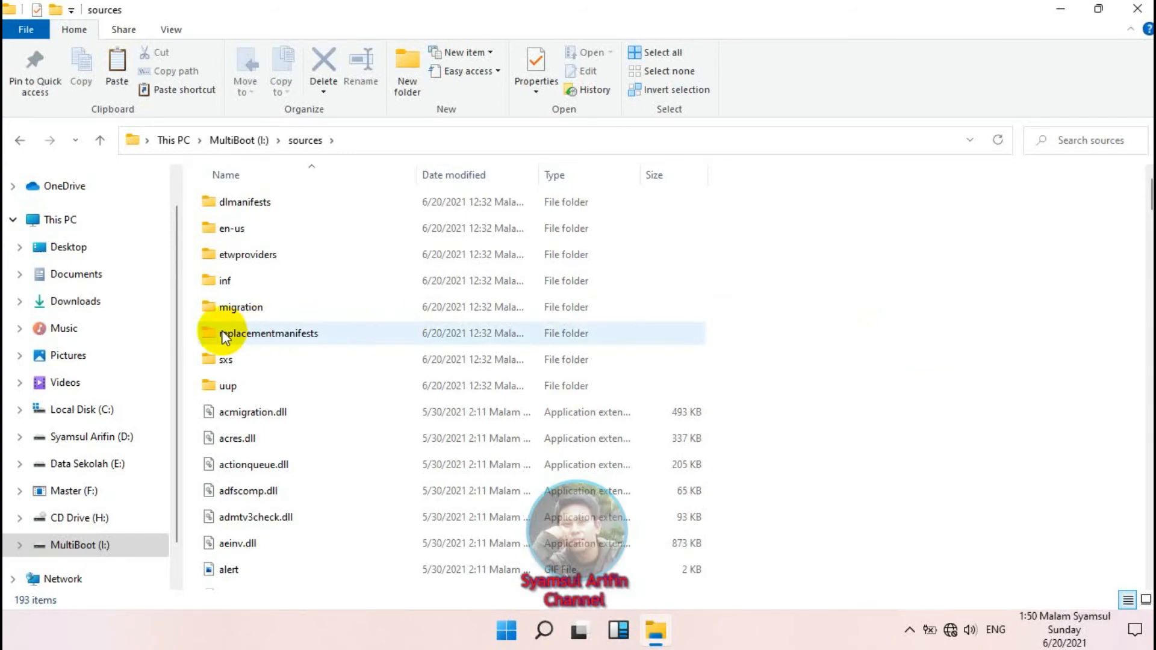
click(84, 301)
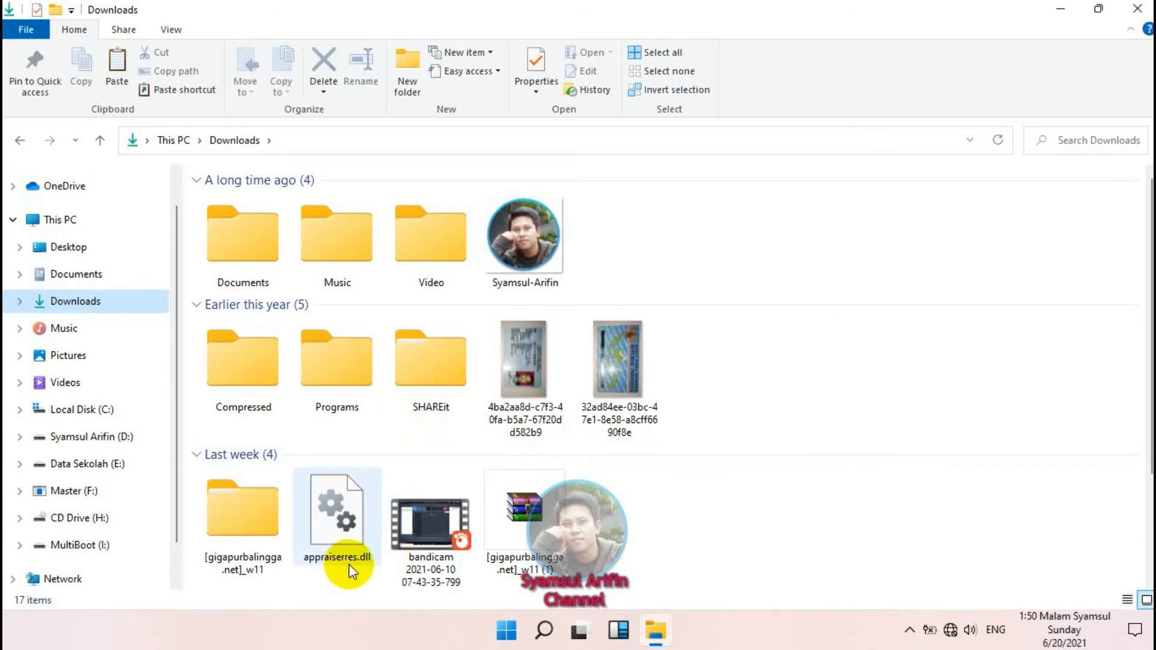
click(348, 537)
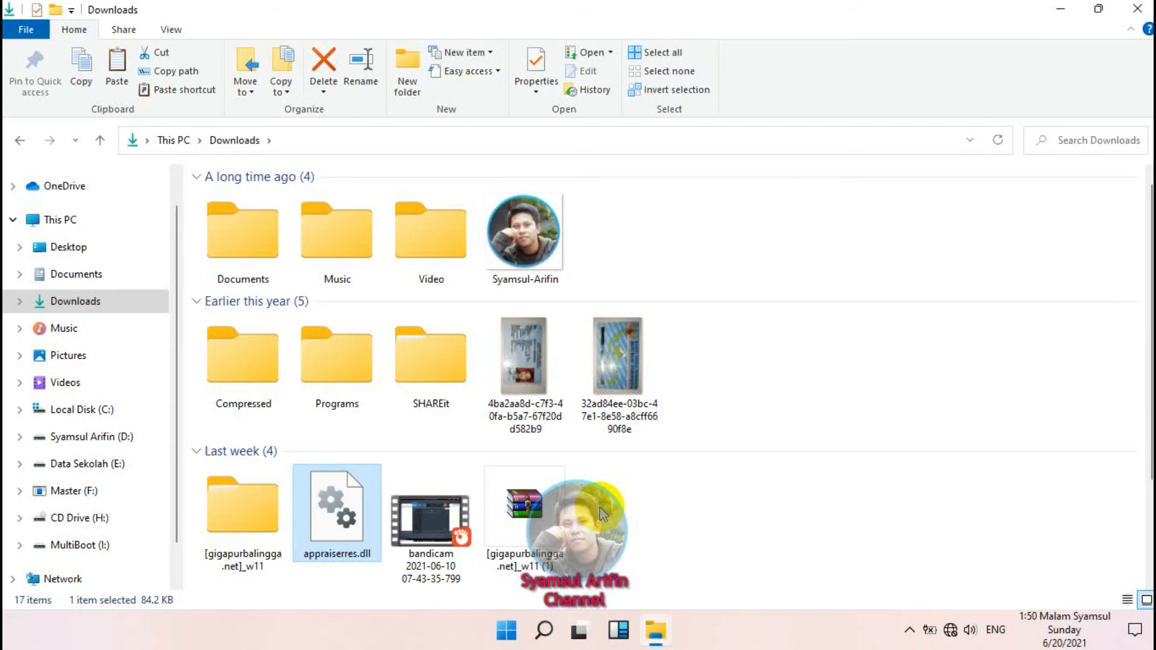
right_click(328, 538)
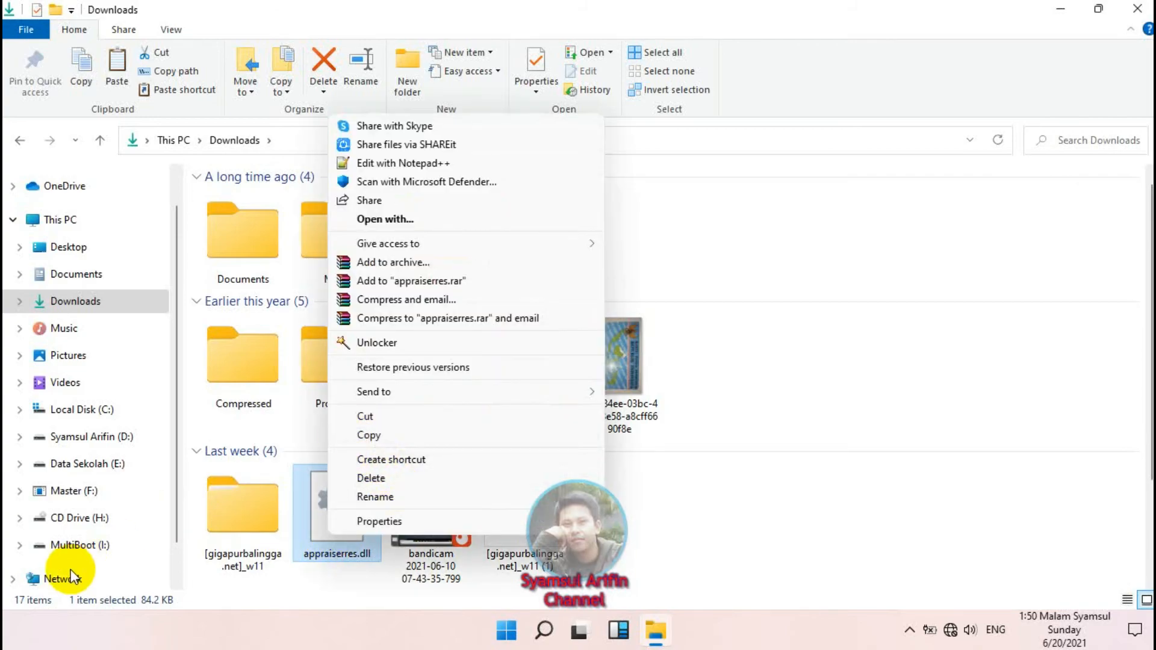
Step: Locate appraiserres.dll in the sources folder of the MultiBoot (I:) drive and view its file details
click(72, 545)
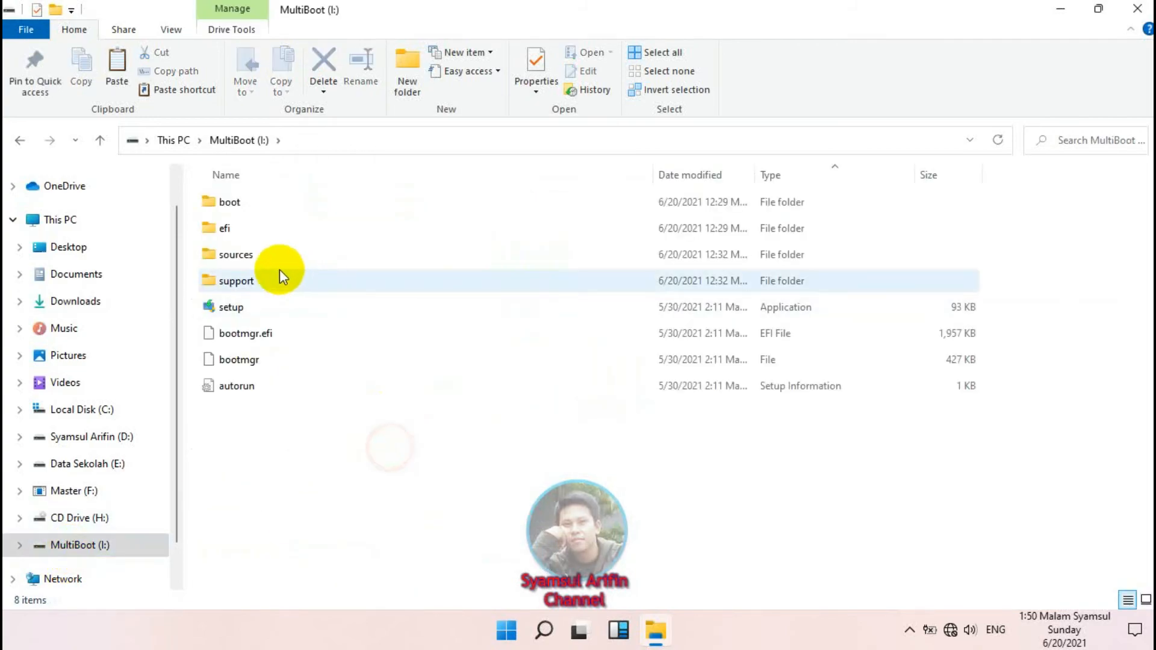
double_click(254, 258)
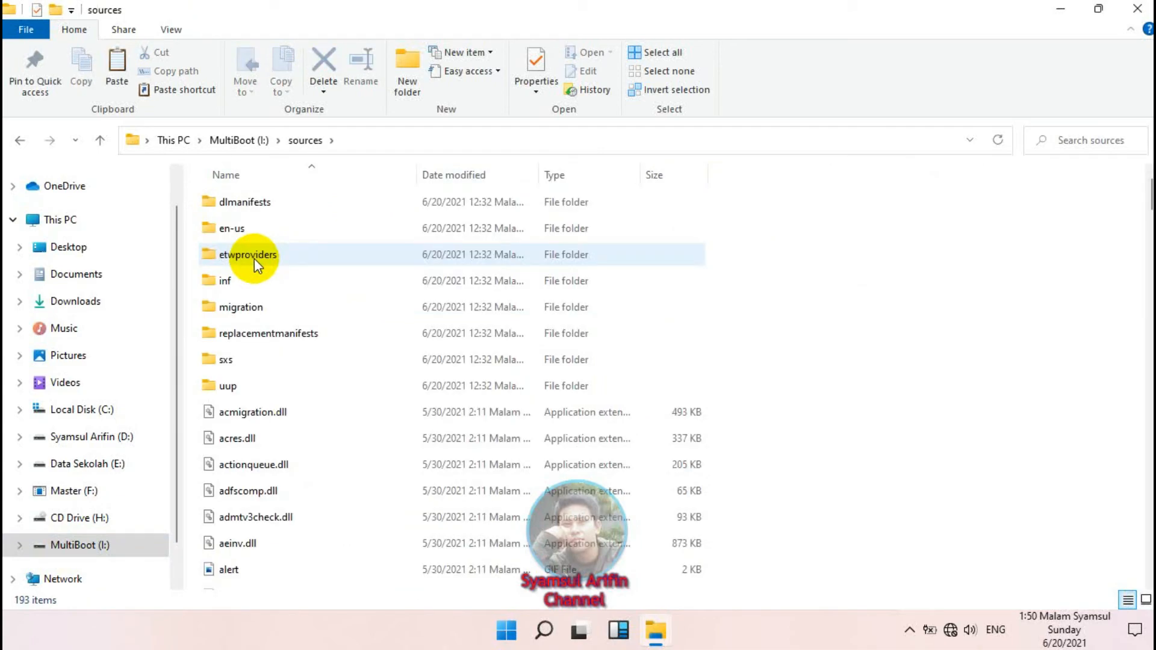
click(940, 279)
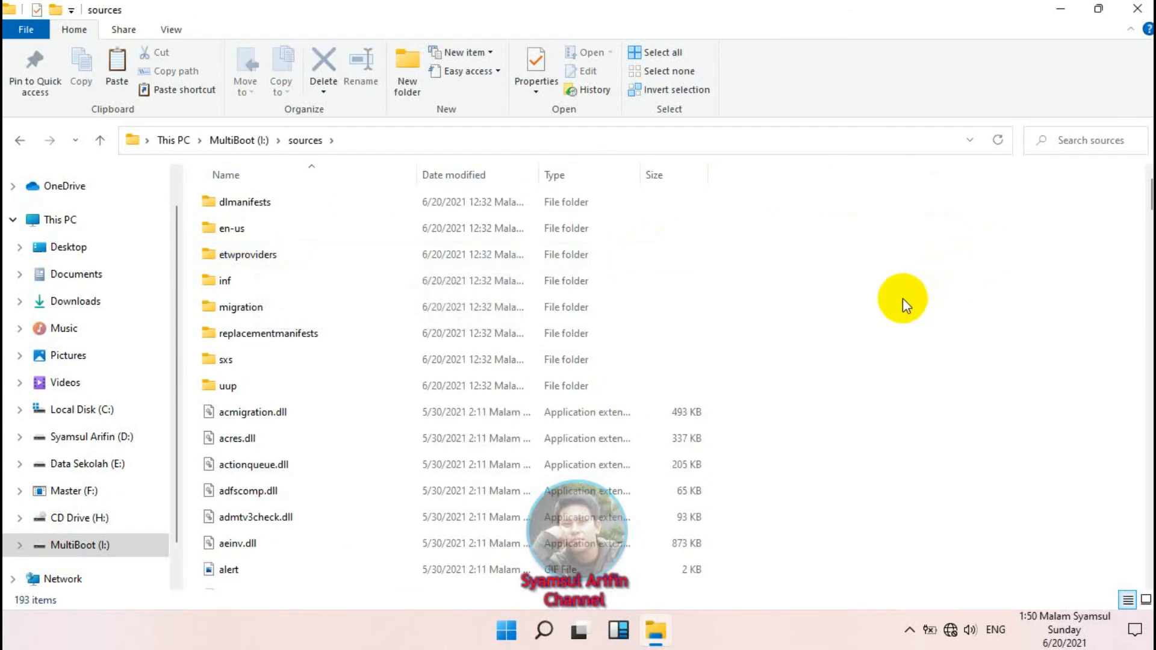
text(app)
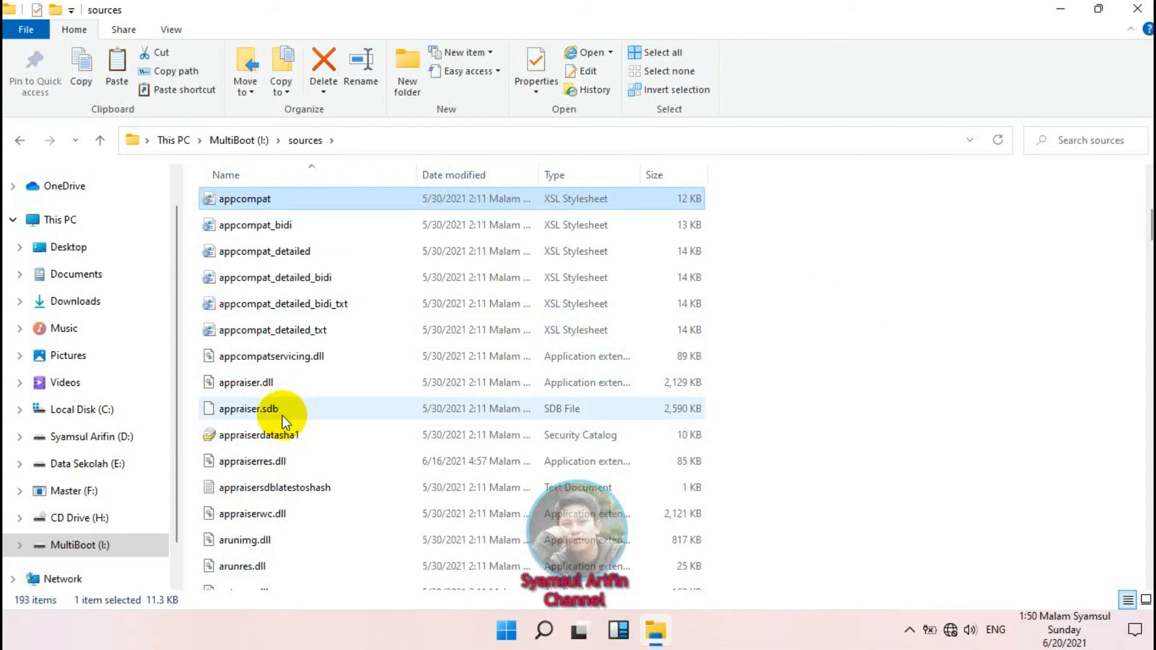
click(287, 490)
key(Down)
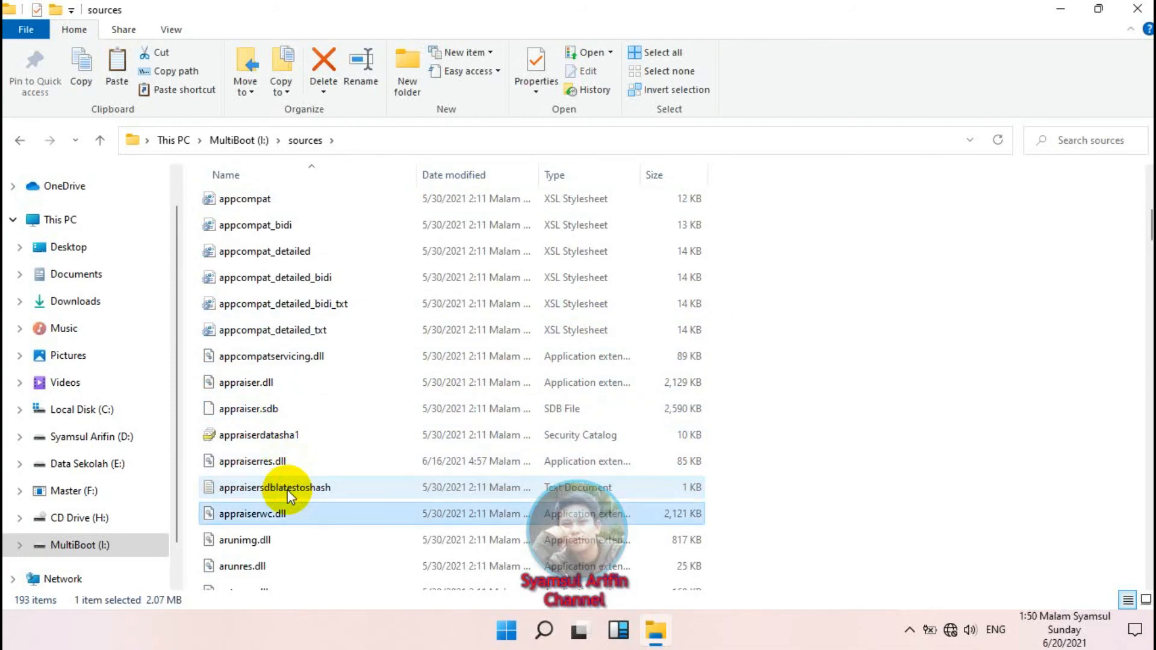
click(275, 462)
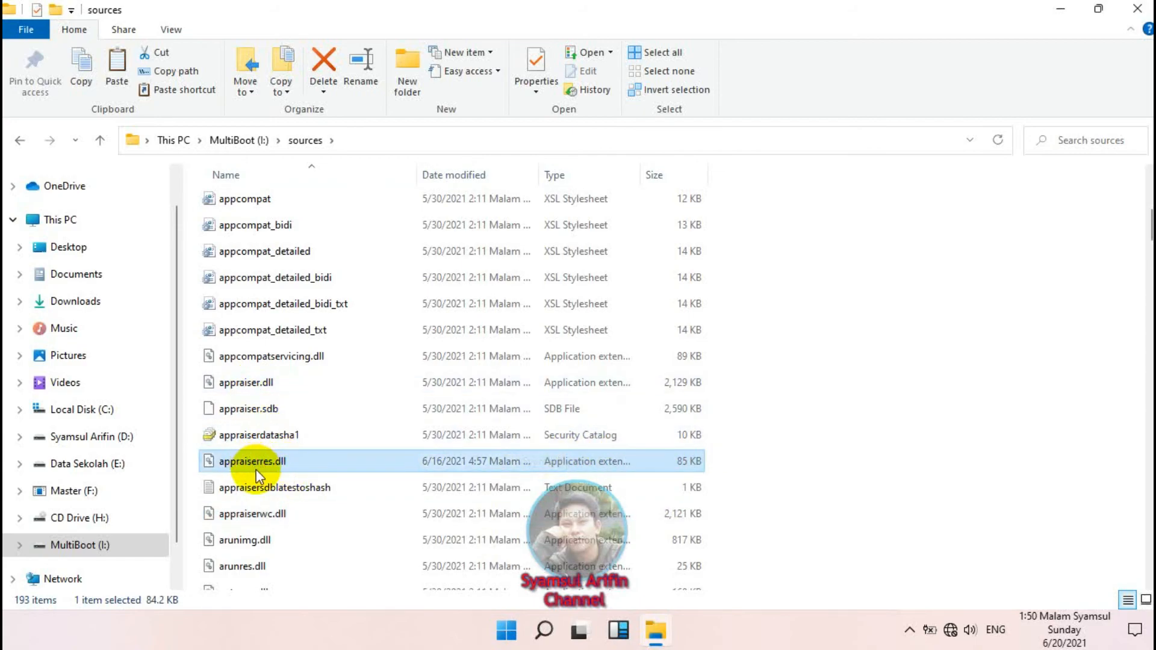
mouse_move(268, 468)
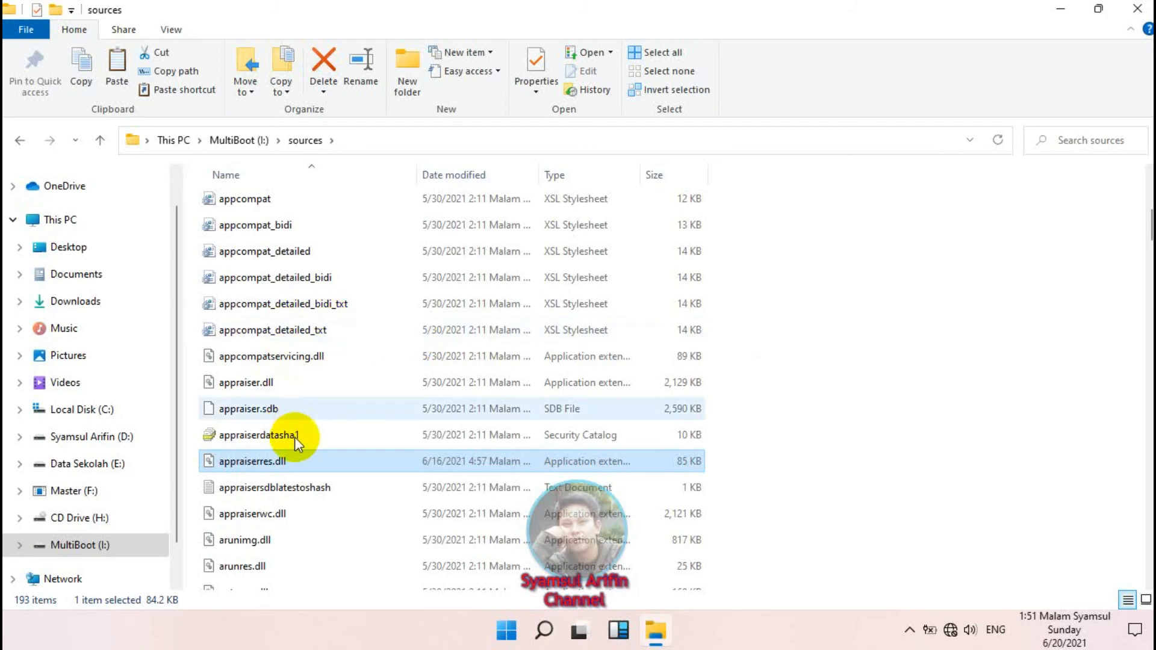
mouse_move(305, 465)
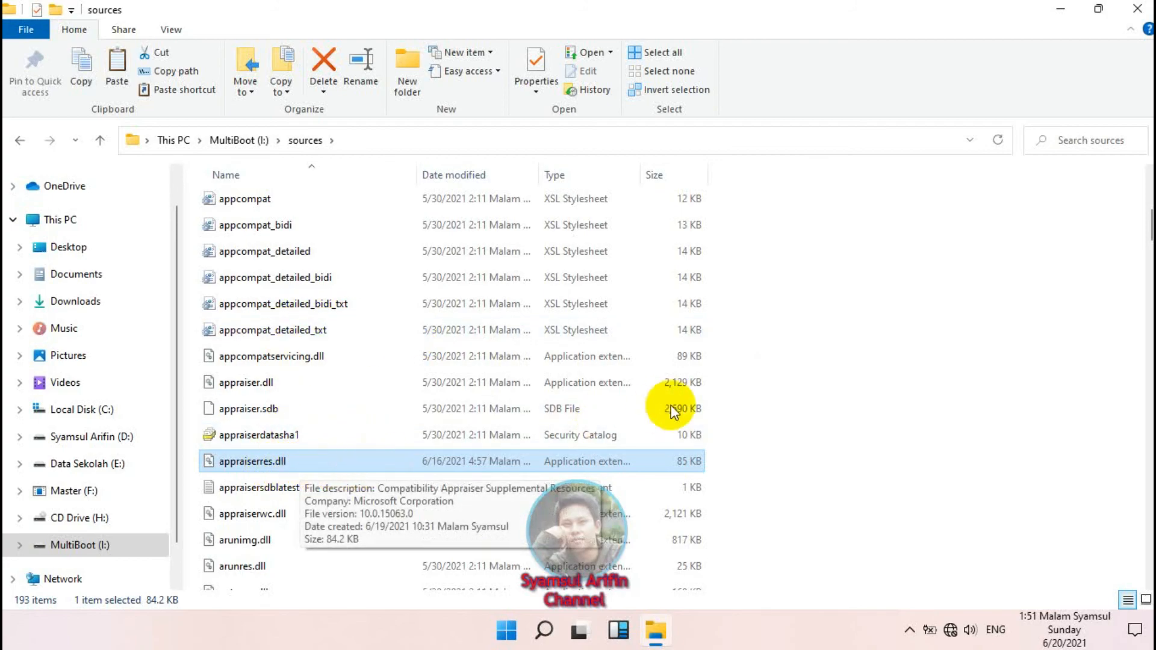
click(836, 350)
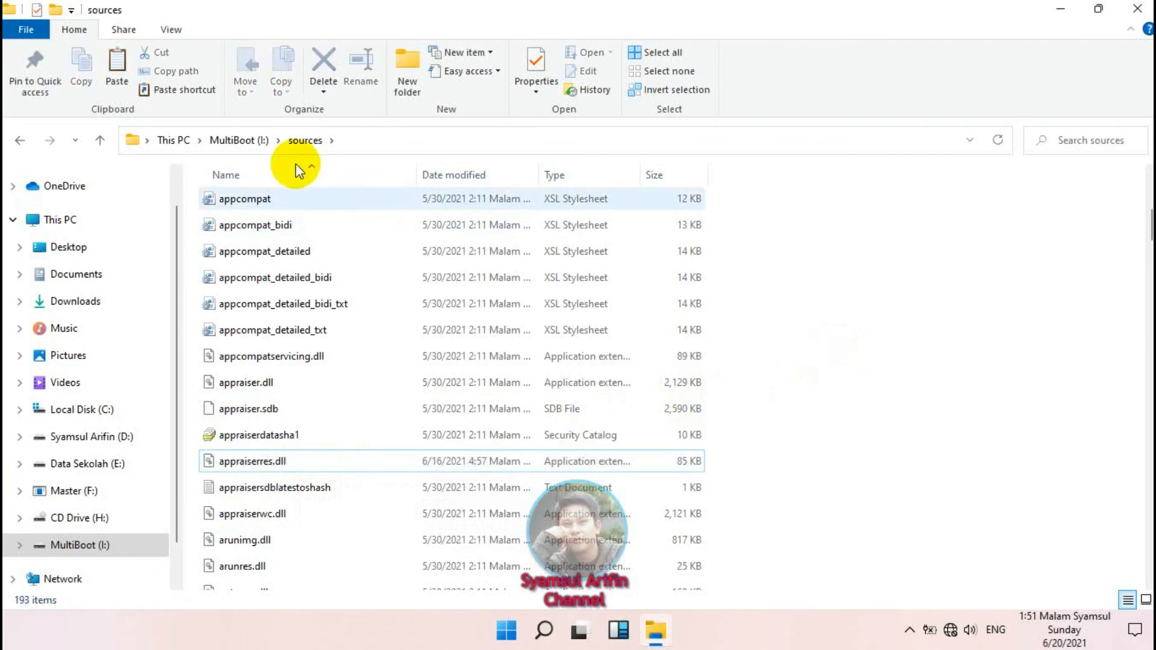
Step: Select the setup application in the root of the MultiBoot (I:) drive, and close the File Explorer window
click(238, 141)
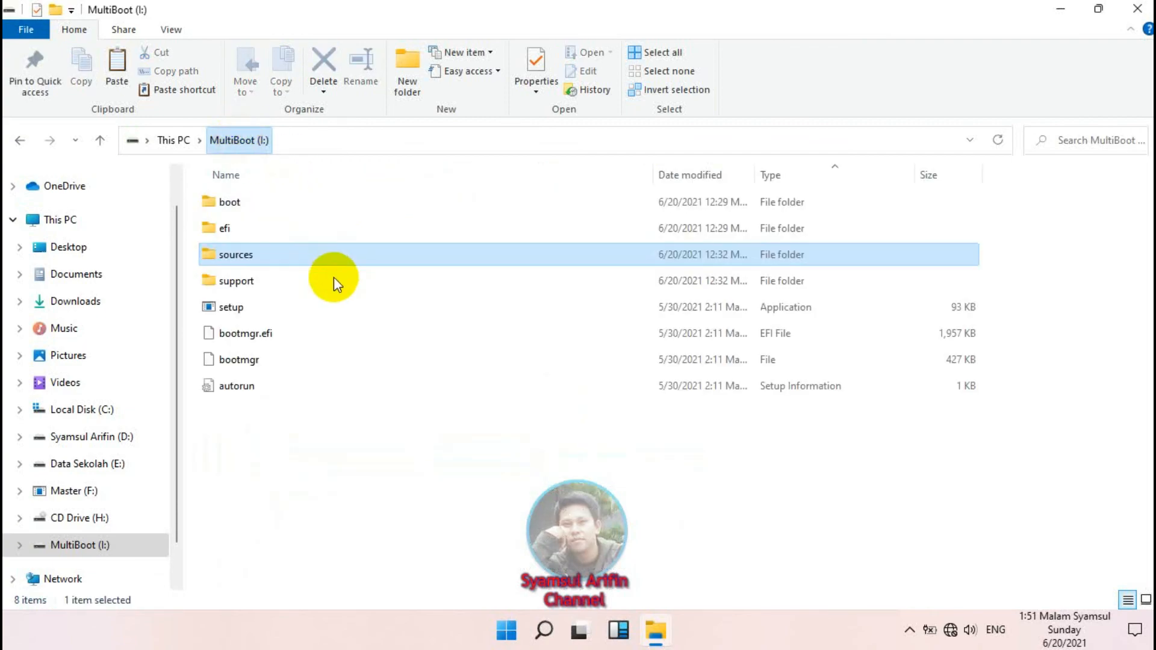
click(247, 314)
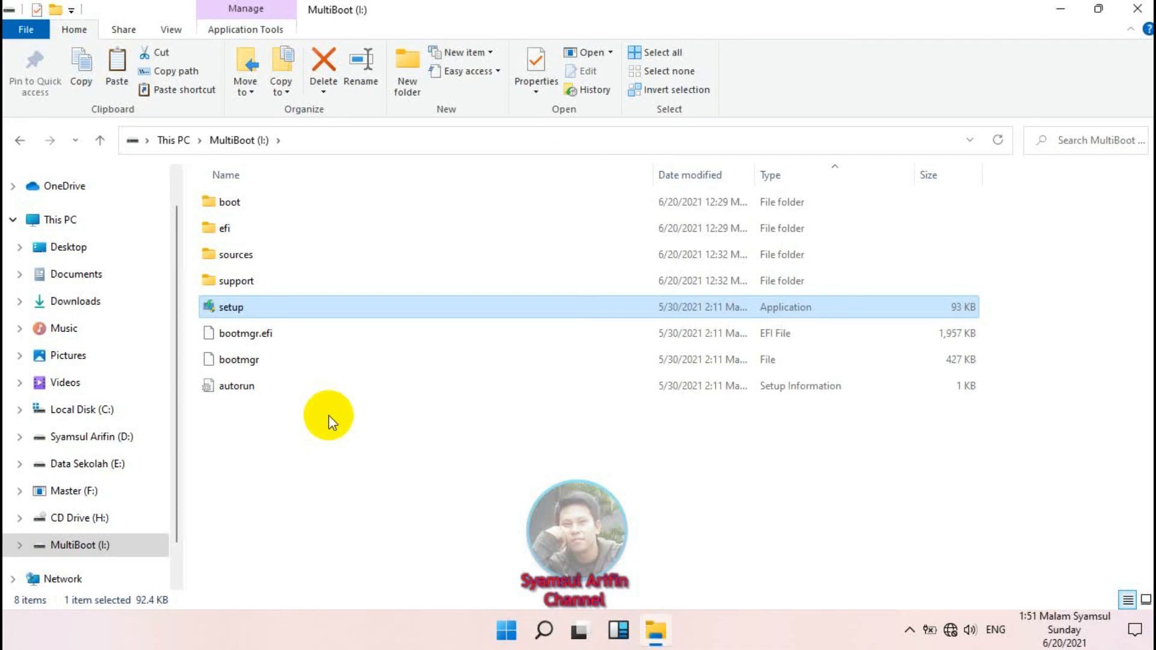
click(1137, 9)
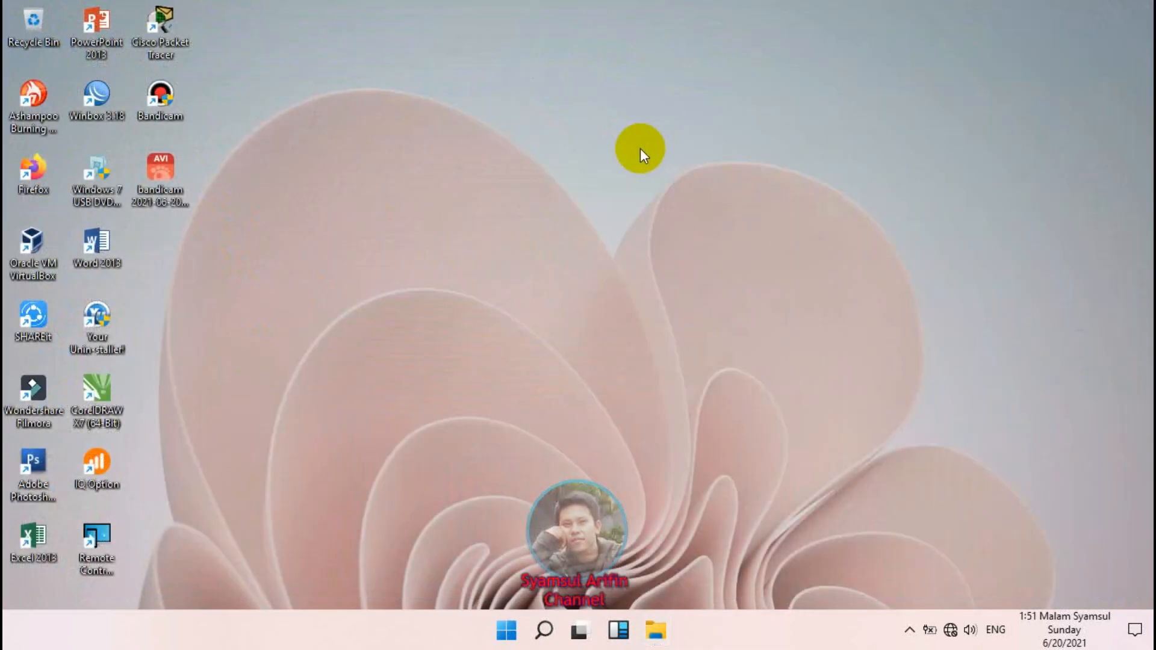